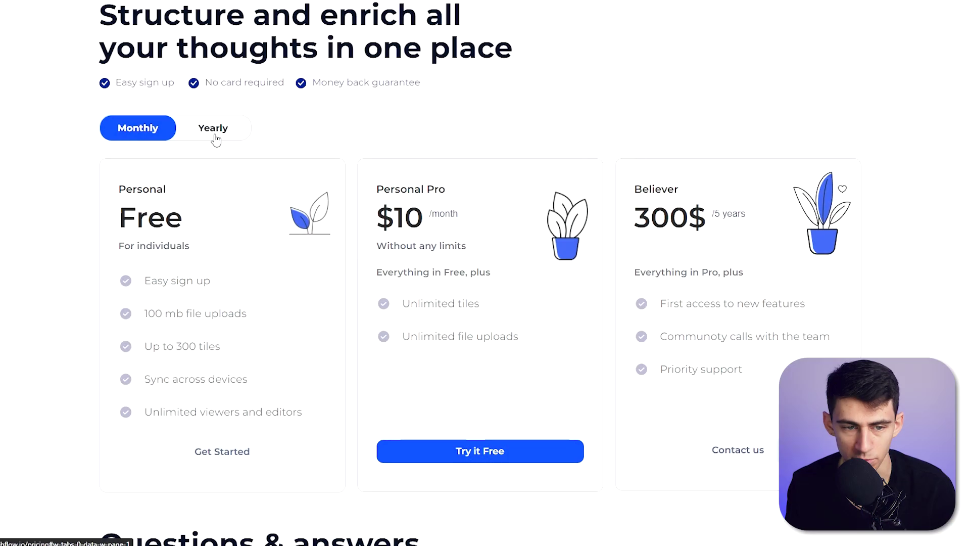
# Step: Compare monthly and yearly pricing, ending on yearly with Personal Pro at $96/year
pyautogui.click(213, 132)
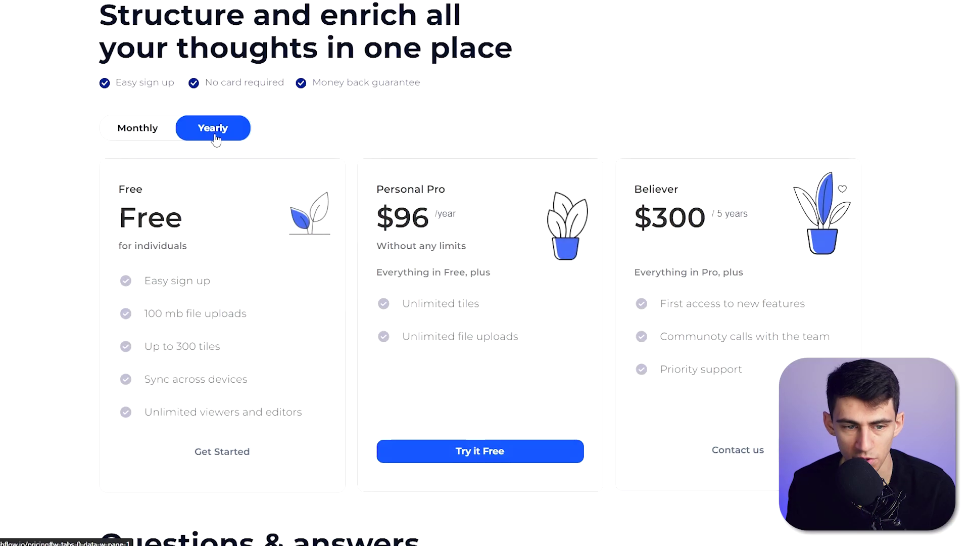
pyautogui.click(154, 141)
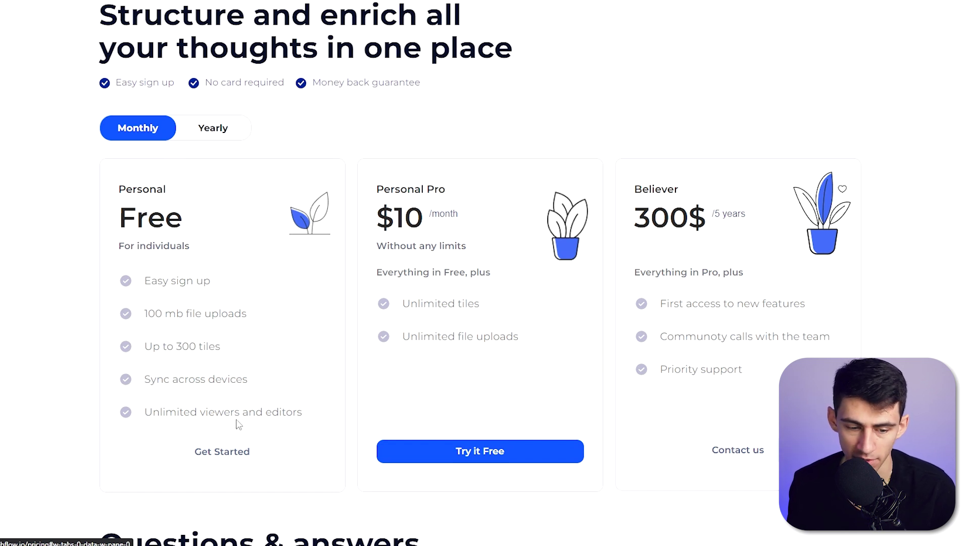
pyautogui.scroll(-1, 412, 242)
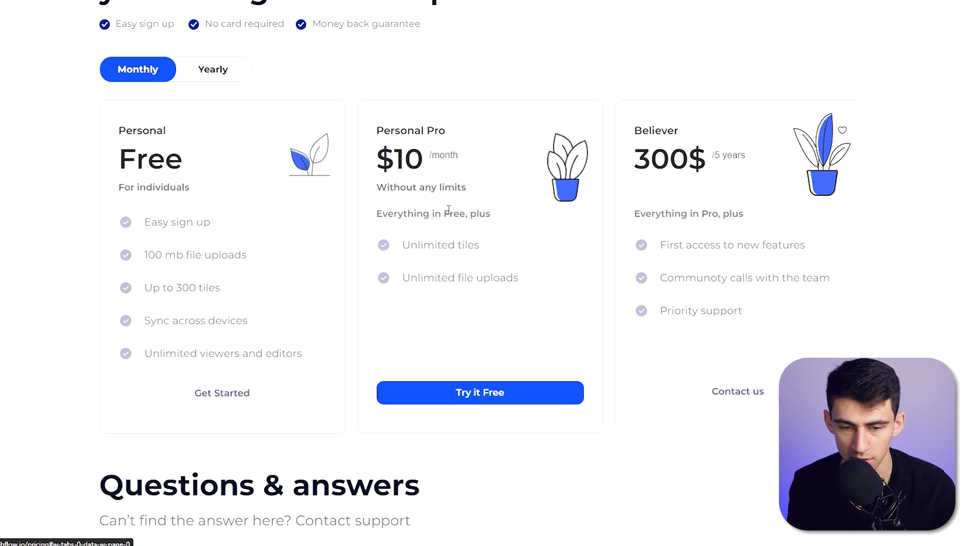
pyautogui.scroll(1, 435, 235)
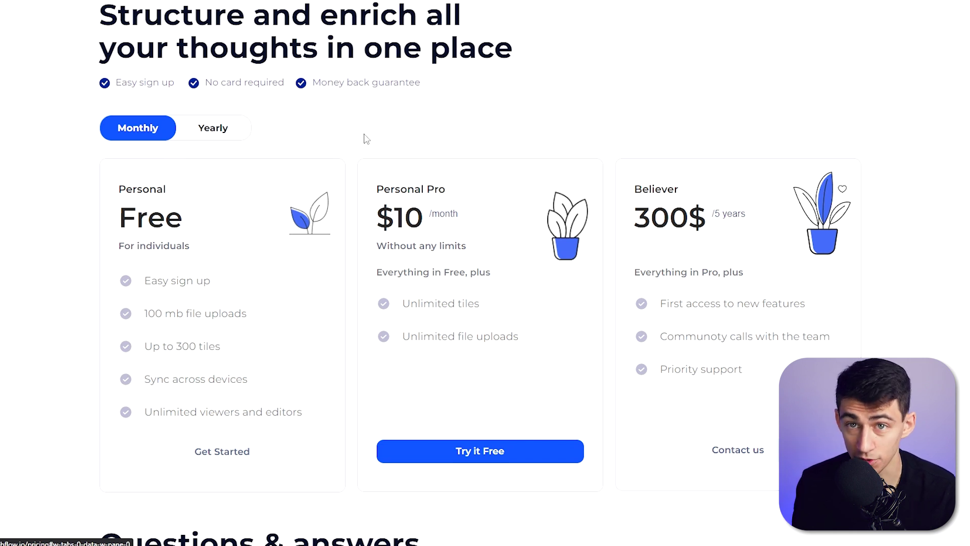
pyautogui.click(229, 129)
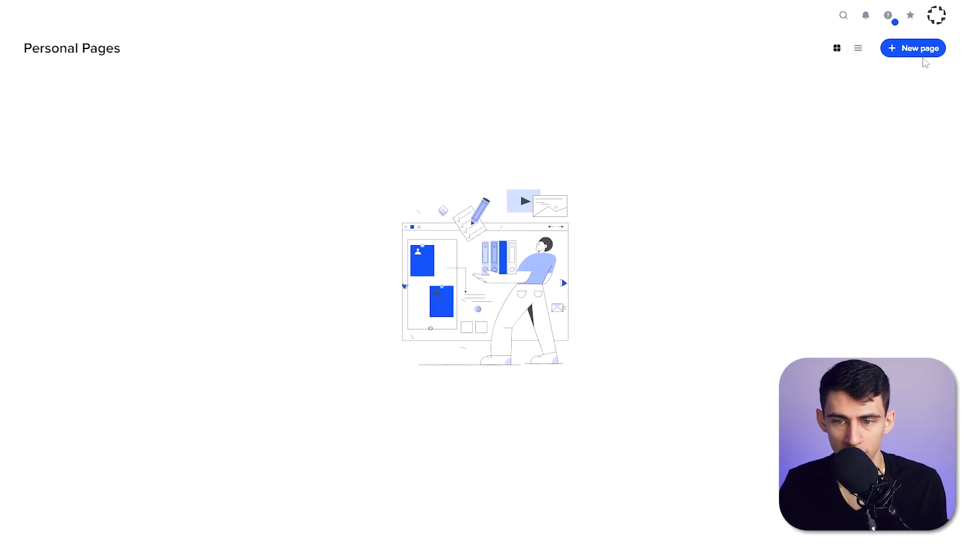
# Step: Create a new page from the Blank layout, dismissing the introductory tips
pyautogui.click(924, 54)
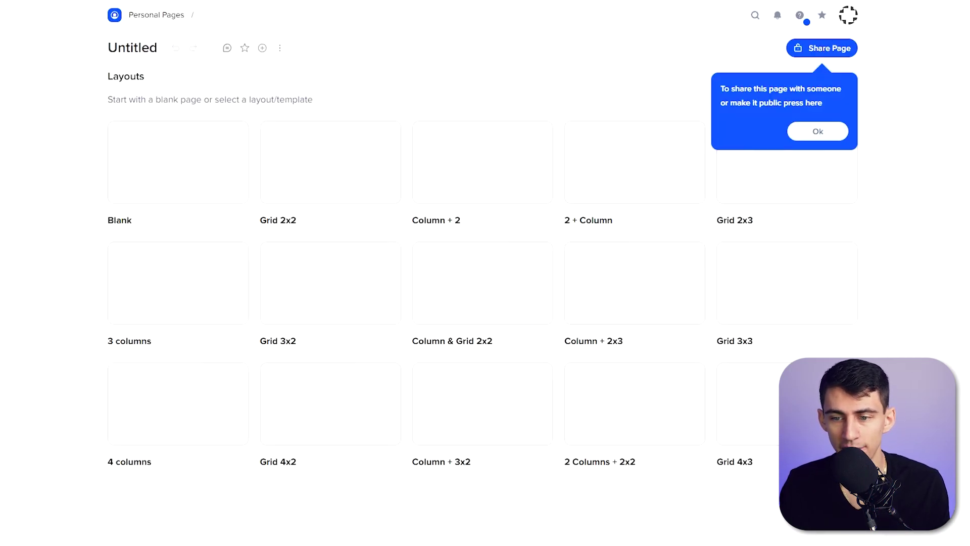
pyautogui.click(812, 133)
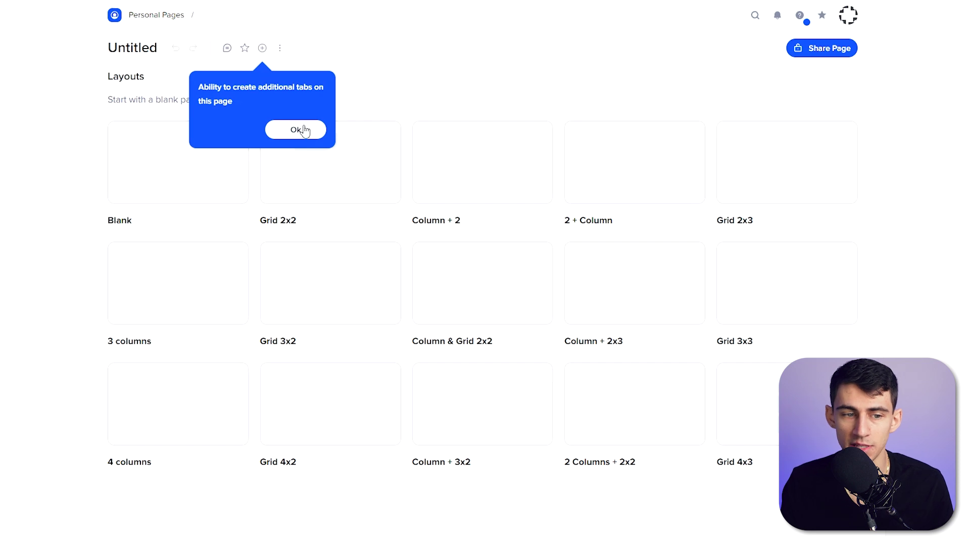
pyautogui.click(301, 129)
pyautogui.click(164, 158)
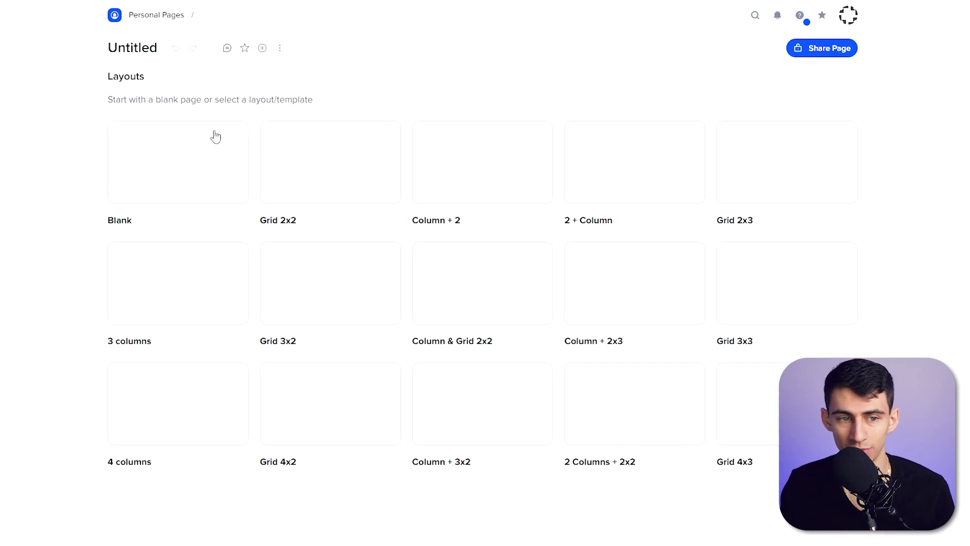
pyautogui.click(194, 147)
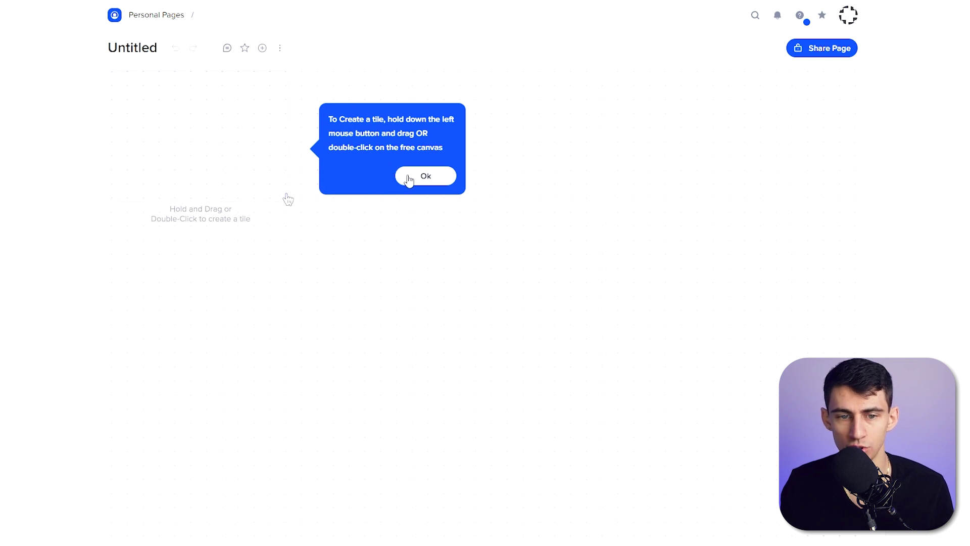
# Step: Draw an empty tile at the canvas top-left and make it wider and shorter
pyautogui.moveTo(113, 76); pyautogui.dragTo(288, 199)
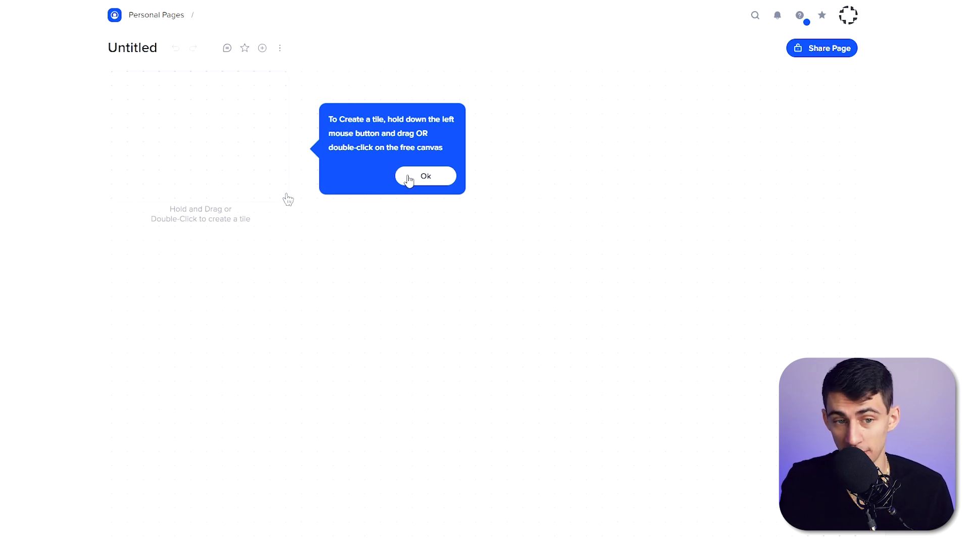
pyautogui.moveTo(113, 76); pyautogui.dragTo(288, 200)
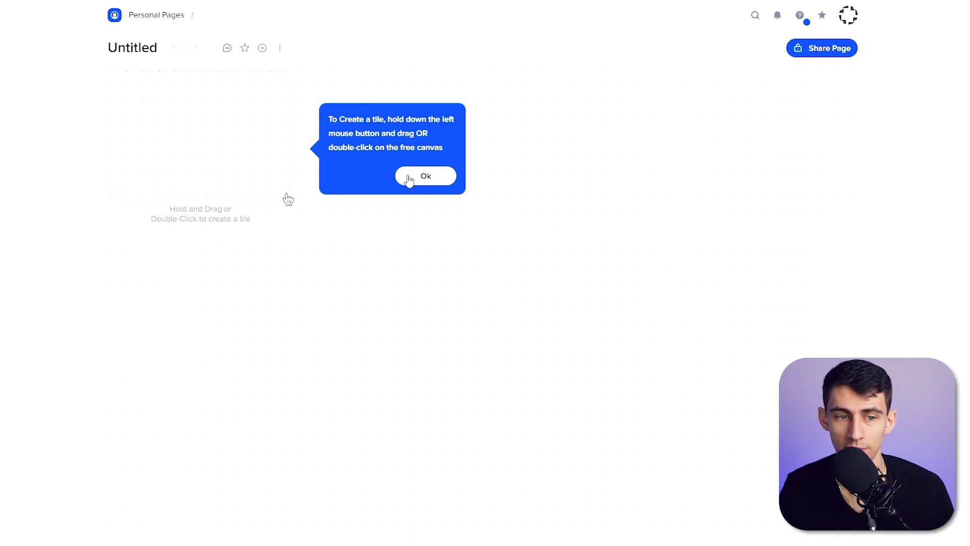
pyautogui.click(409, 178)
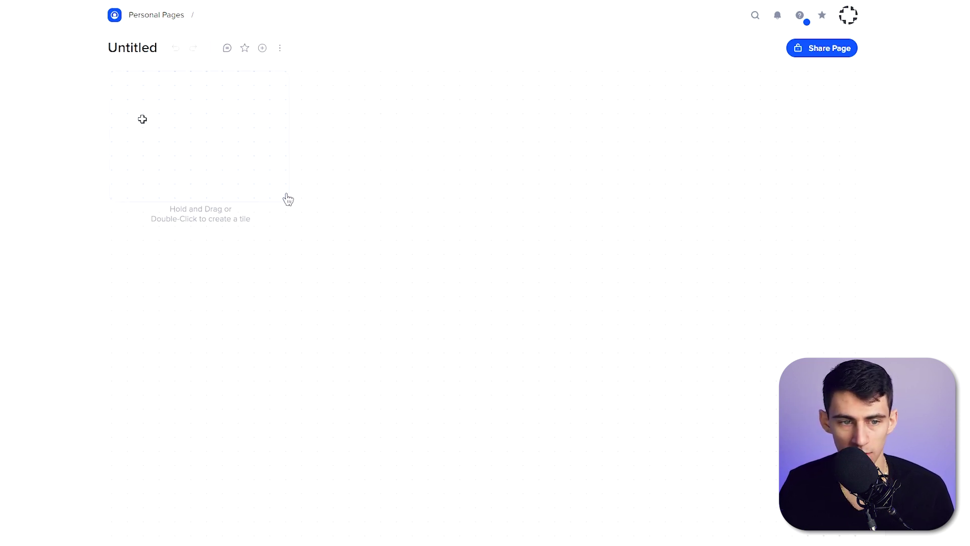
pyautogui.moveTo(111, 73); pyautogui.dragTo(308, 232)
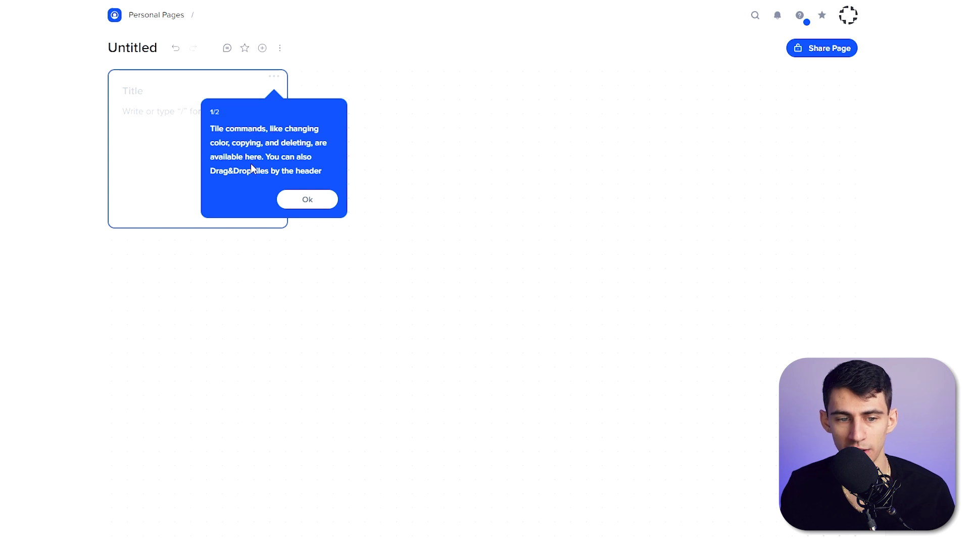
pyautogui.click(315, 198)
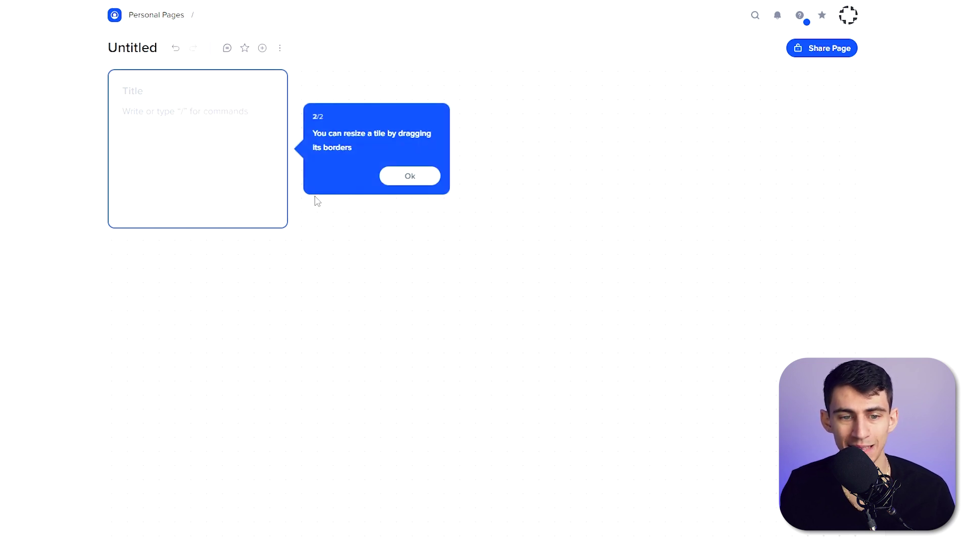
pyautogui.click(404, 178)
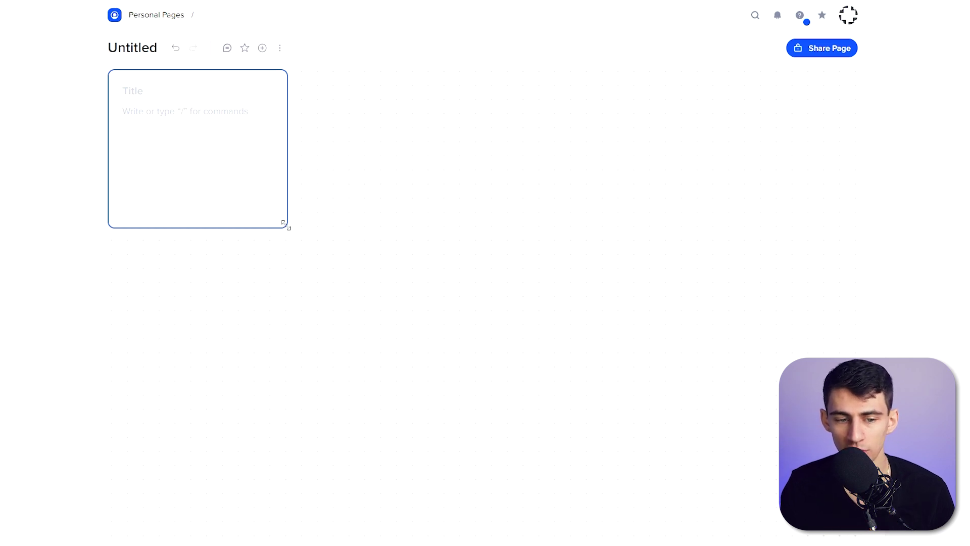
pyautogui.moveTo(284, 225); pyautogui.dragTo(320, 214)
# Step: Title the tile 'Video Ideas' and add a red banner reading 'Notion'
pyautogui.click(155, 94)
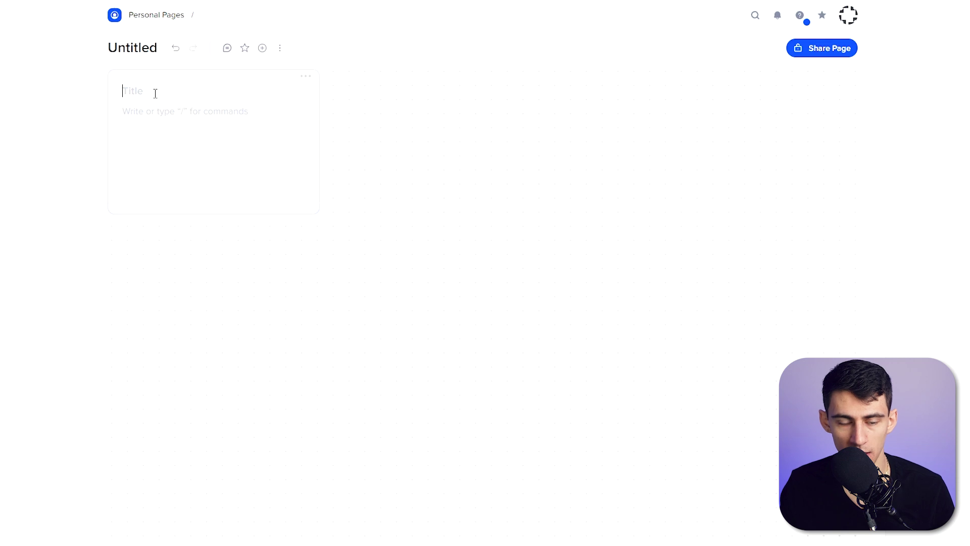
pyautogui.write('Video I')
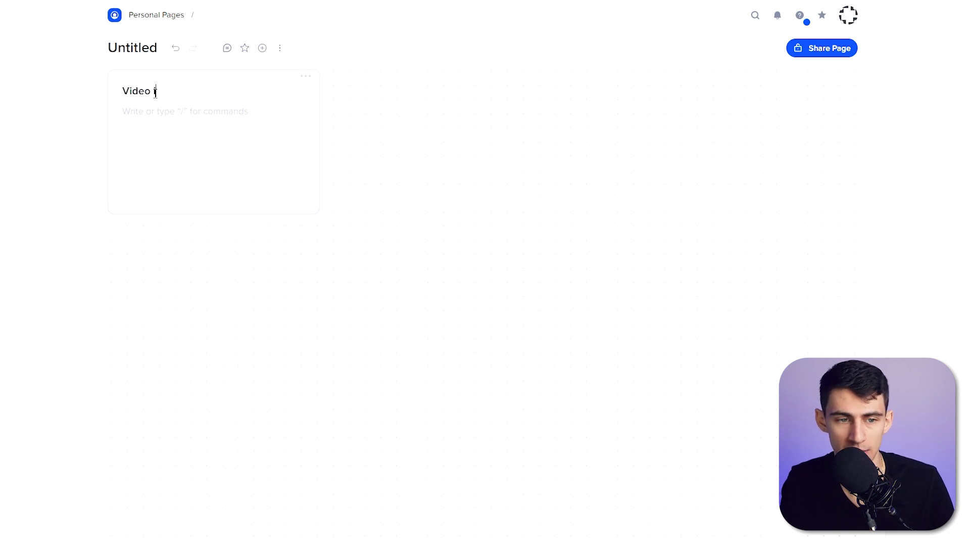
pyautogui.write('deas')
pyautogui.press('Return')
pyautogui.write('/')
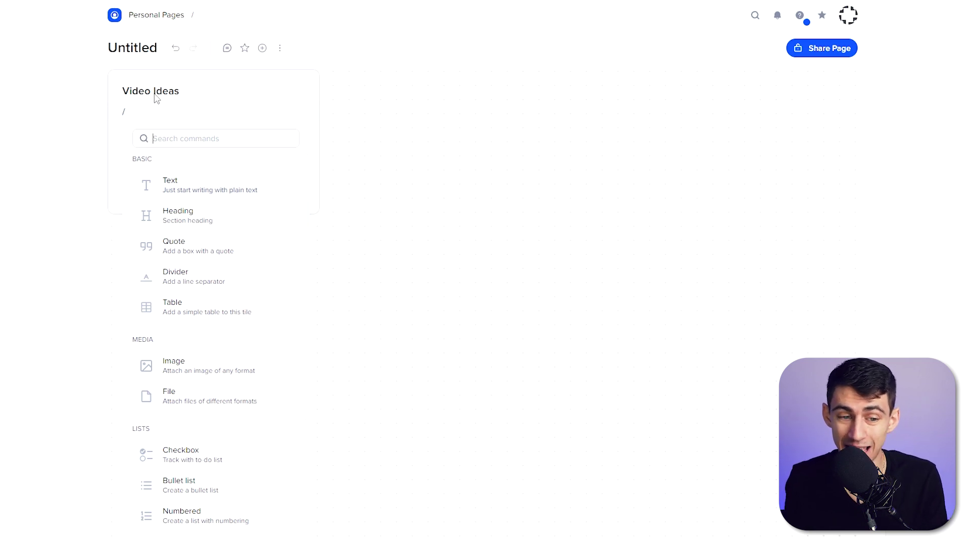
pyautogui.scroll(-3, 167, 246)
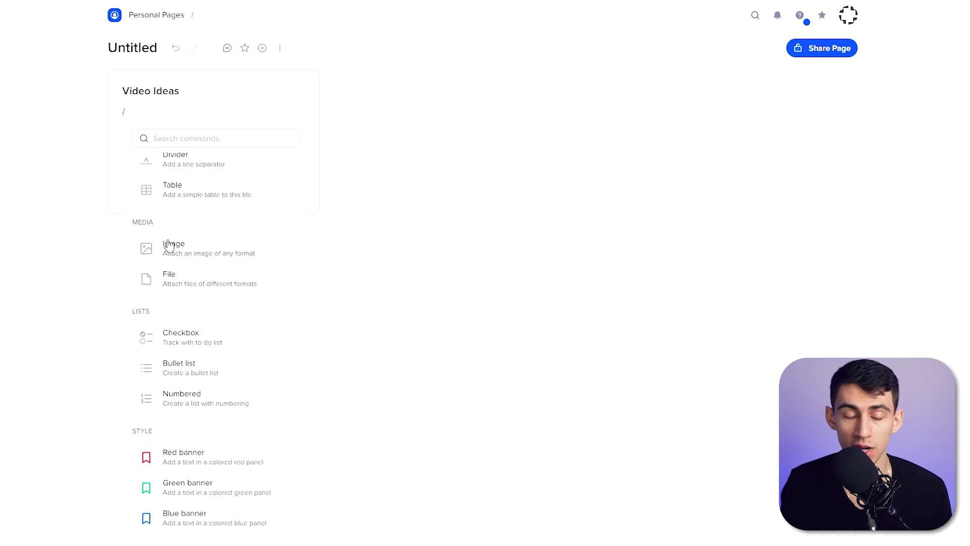
pyautogui.click(196, 465)
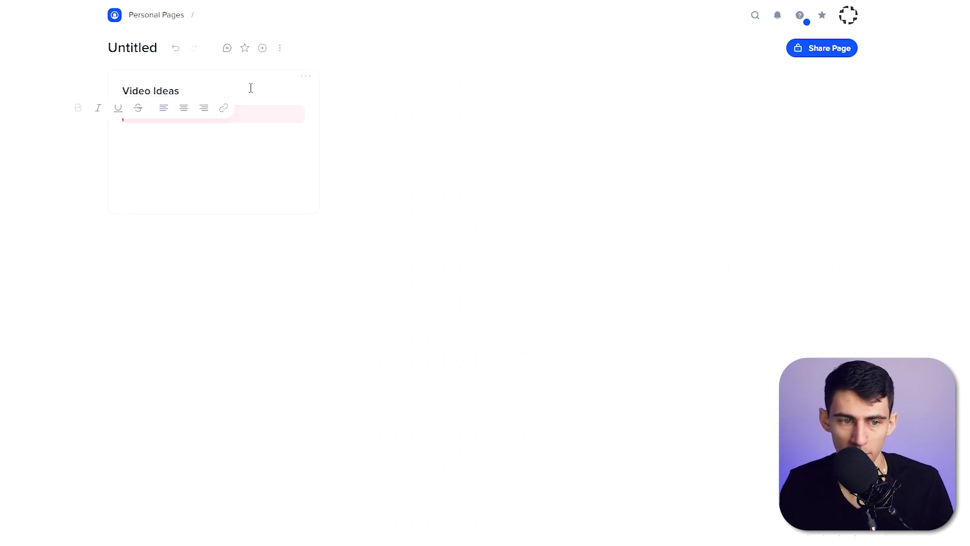
pyautogui.click(261, 117)
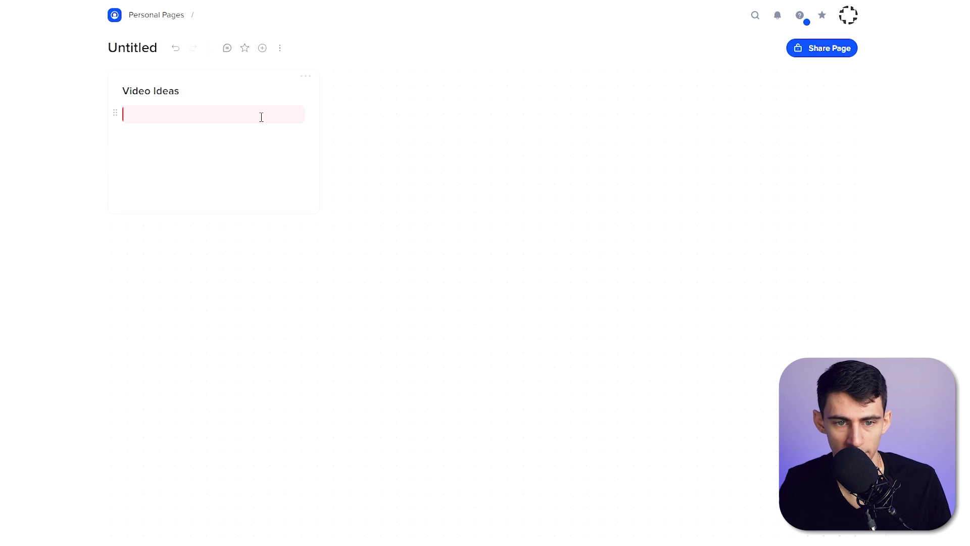
pyautogui.write('Notion')
pyautogui.press('Return')
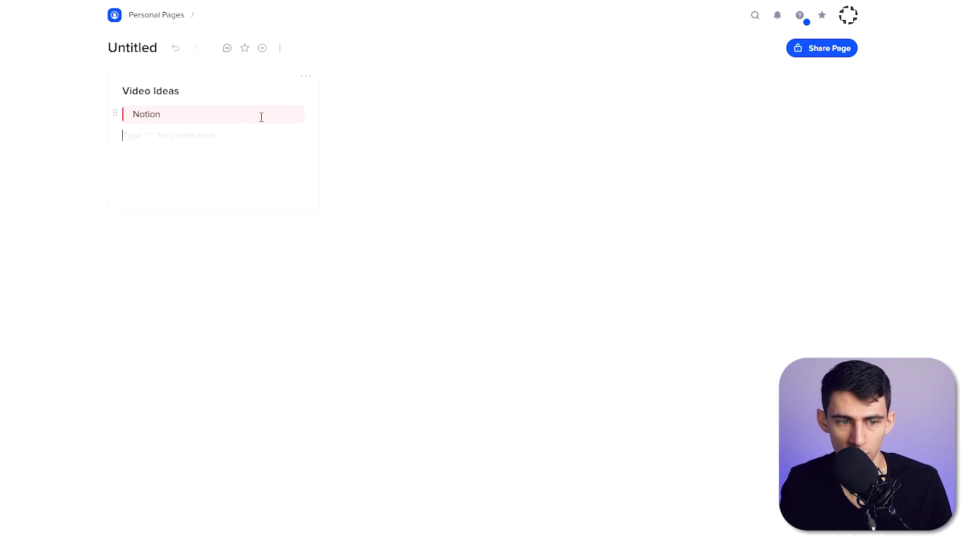
# Step: Add a green 'Productivity Appps' banner and a yellow 'Productivity Tips' banner
pyautogui.write('/gre')
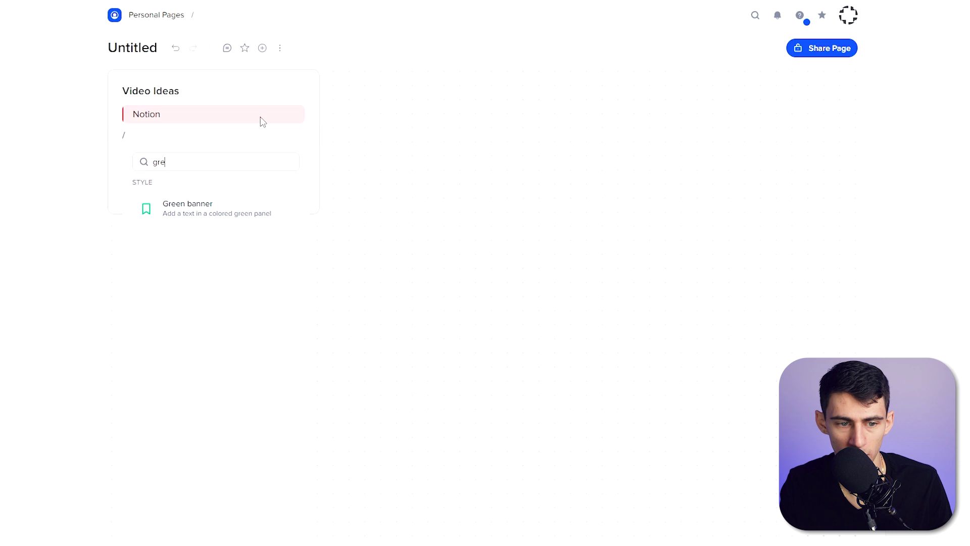
pyautogui.press('Return')
pyautogui.write('Productivity Appps')
pyautogui.press('Return')
pyautogui.write('/')
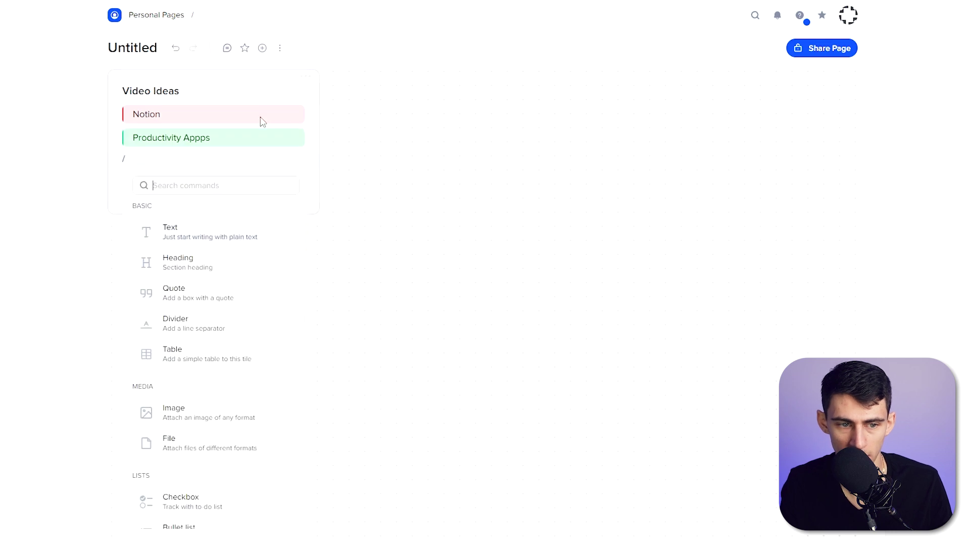
pyautogui.write('ye')
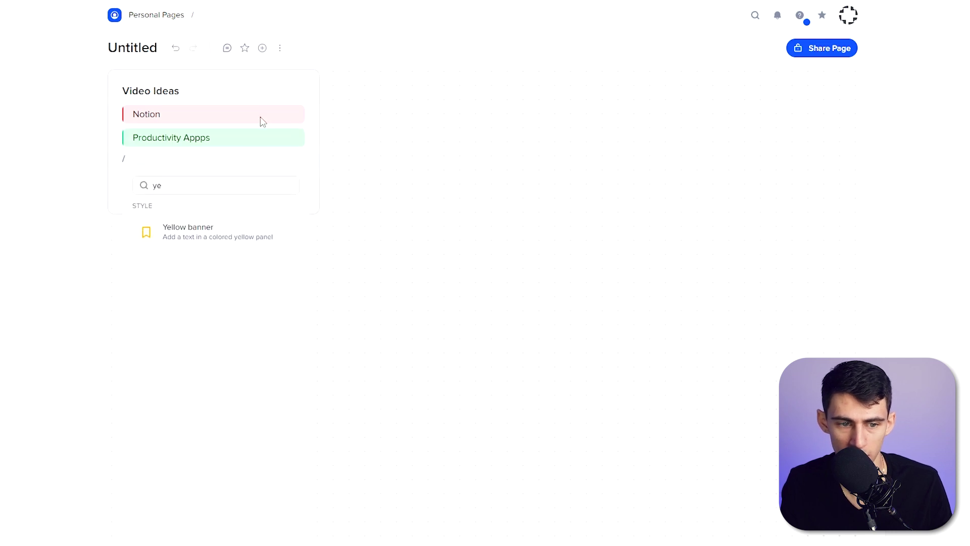
pyautogui.press('Return')
pyautogui.write('Productivity Tips')
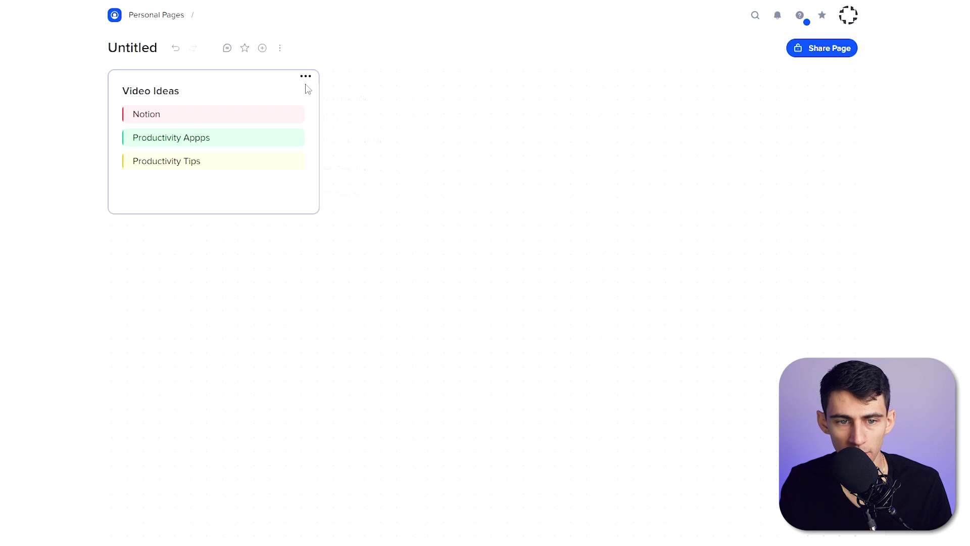
pyautogui.click(306, 76)
pyautogui.hotkey('ctrl', 'd')
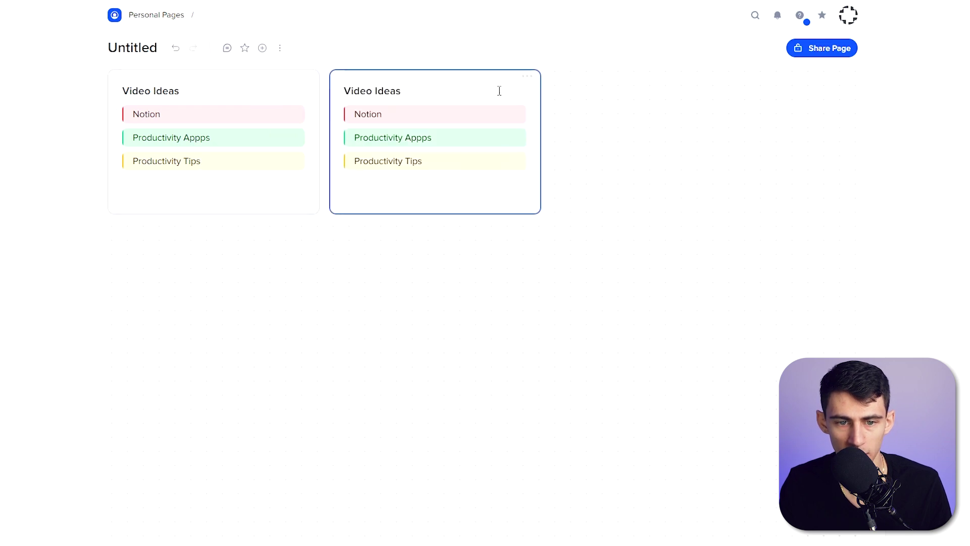
pyautogui.click(527, 76)
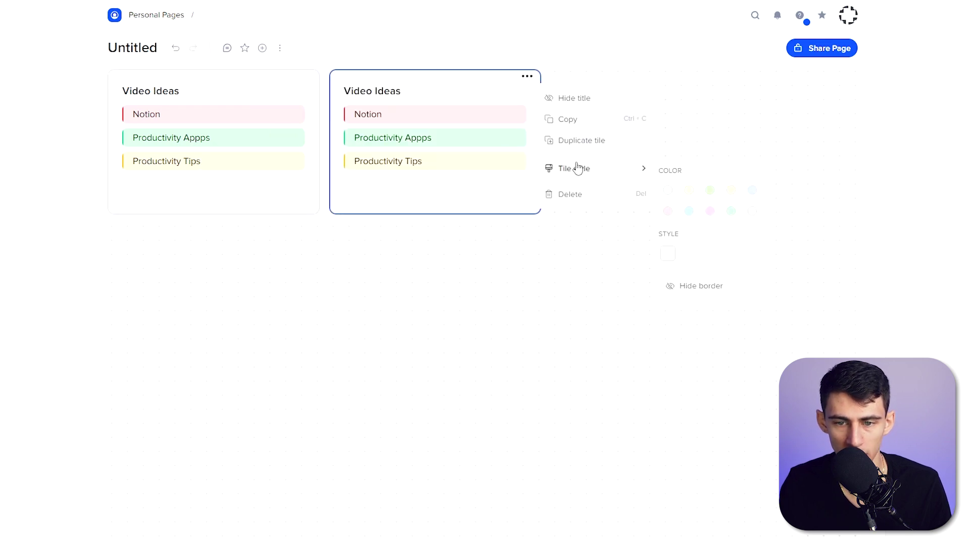
pyautogui.click(580, 141)
pyautogui.tripleClick(398, 90)
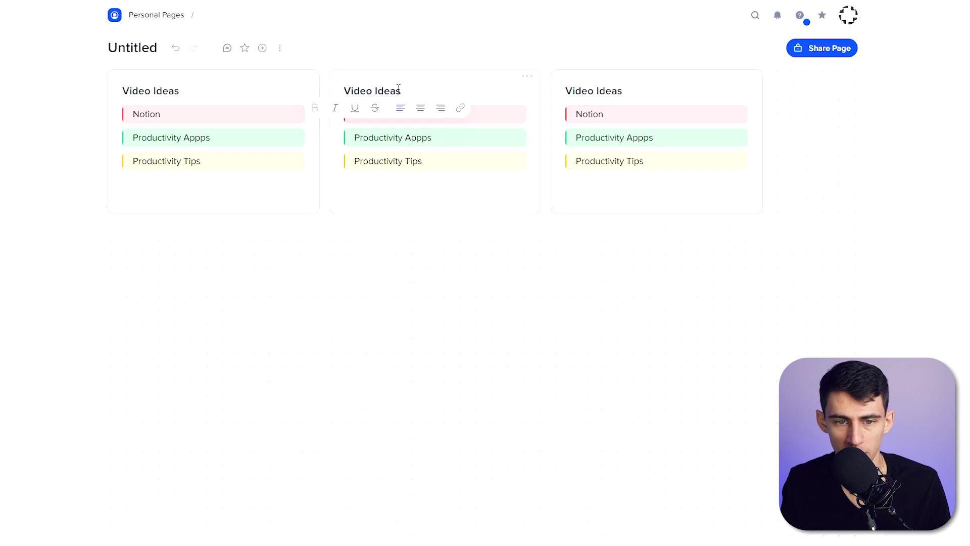
pyautogui.write('Podcast Ideas')
pyautogui.tripleClick(623, 91)
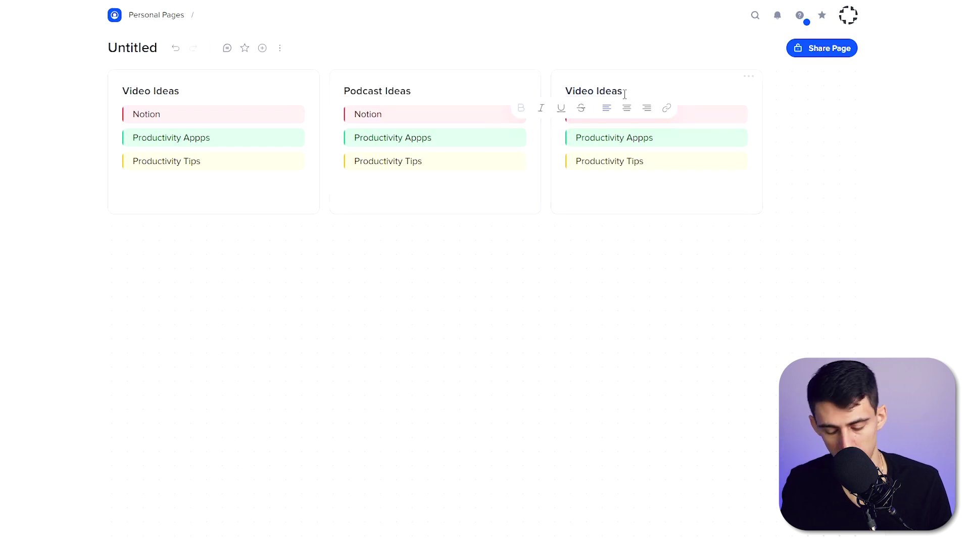
pyautogui.write('Newsletter Ideas')
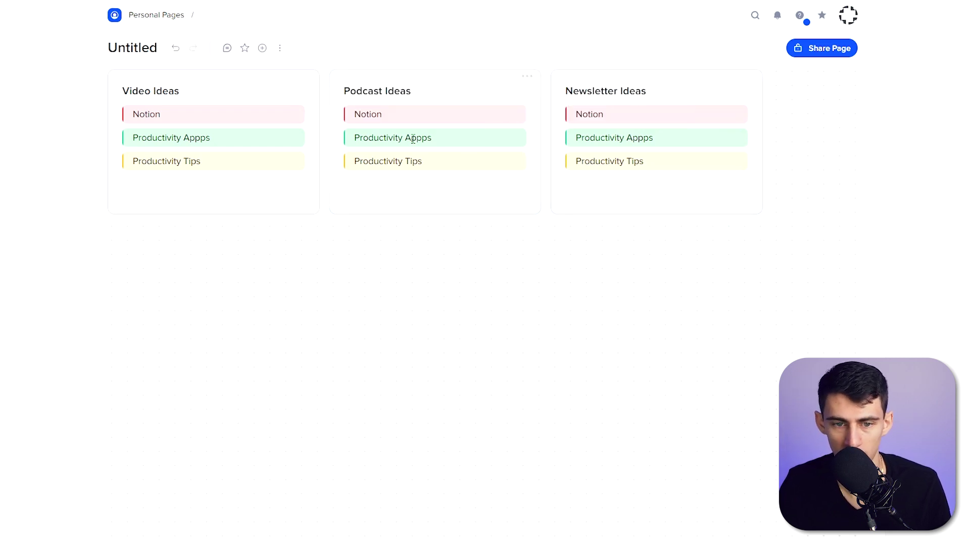
pyautogui.rightClick(525, 116)
pyautogui.click(418, 123)
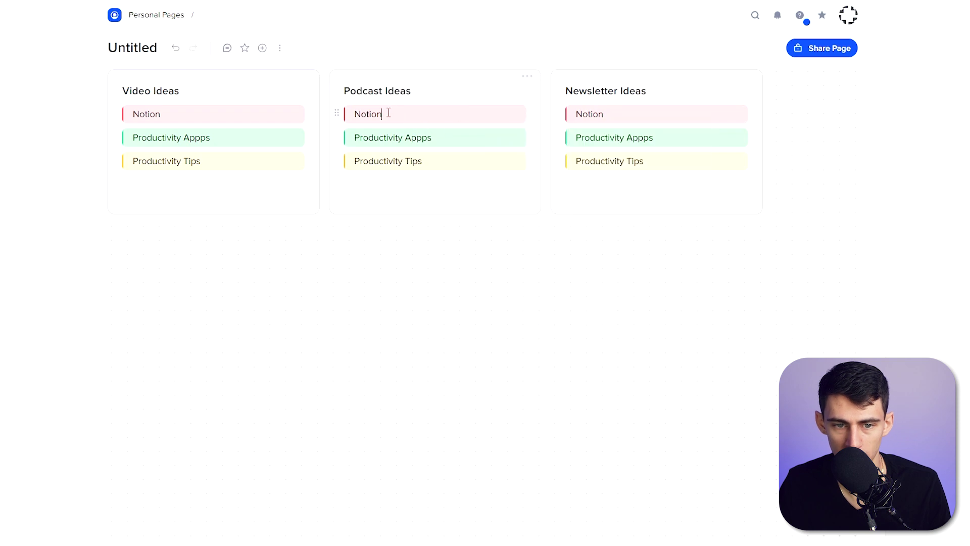
pyautogui.click(336, 113)
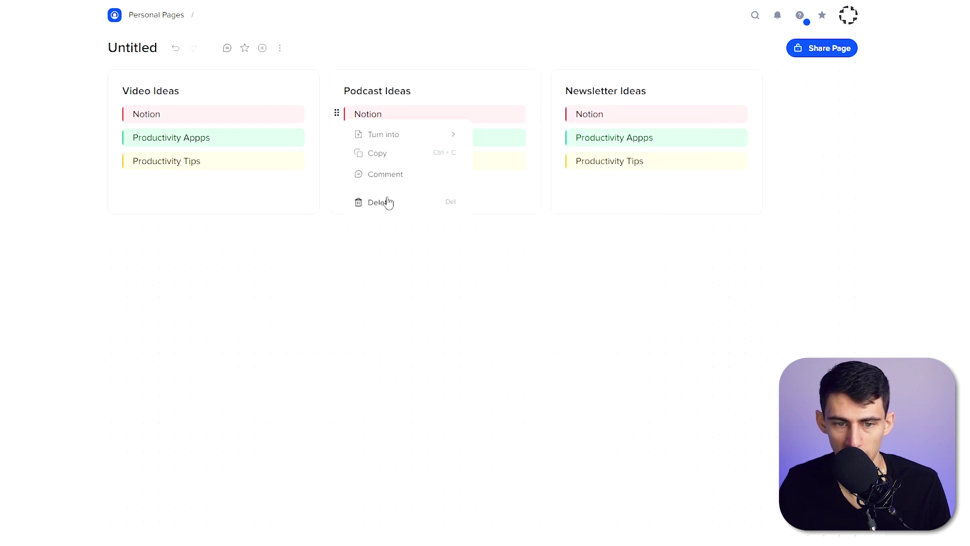
pyautogui.moveTo(399, 135)
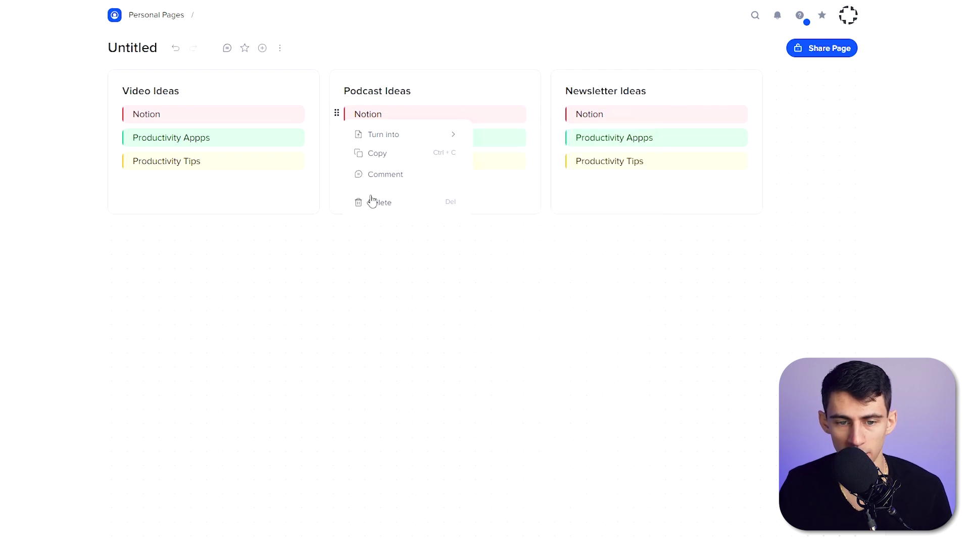
pyautogui.click(505, 174)
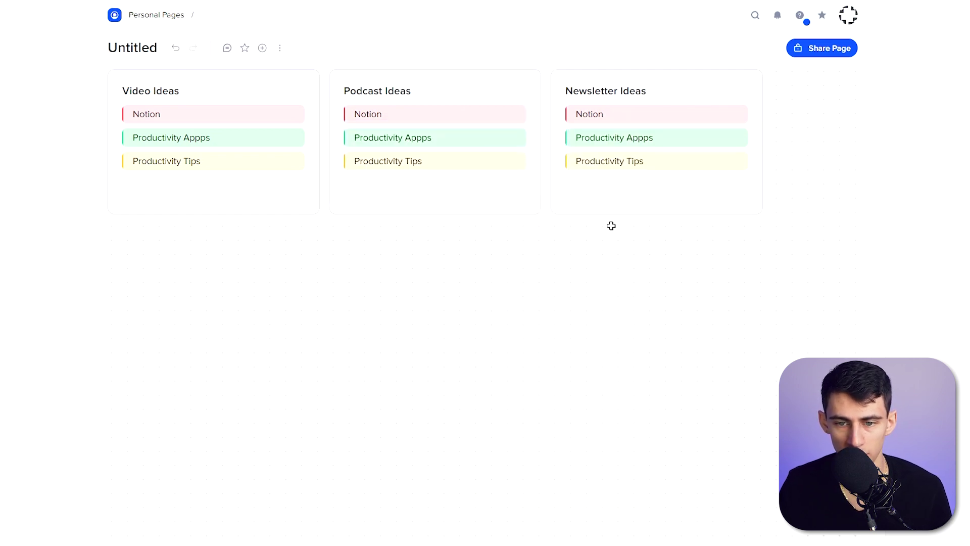
# Step: Add a 'Quote for Use' tile with a quote block holding the pasted quotation
pyautogui.moveTo(117, 228); pyautogui.dragTo(446, 413)
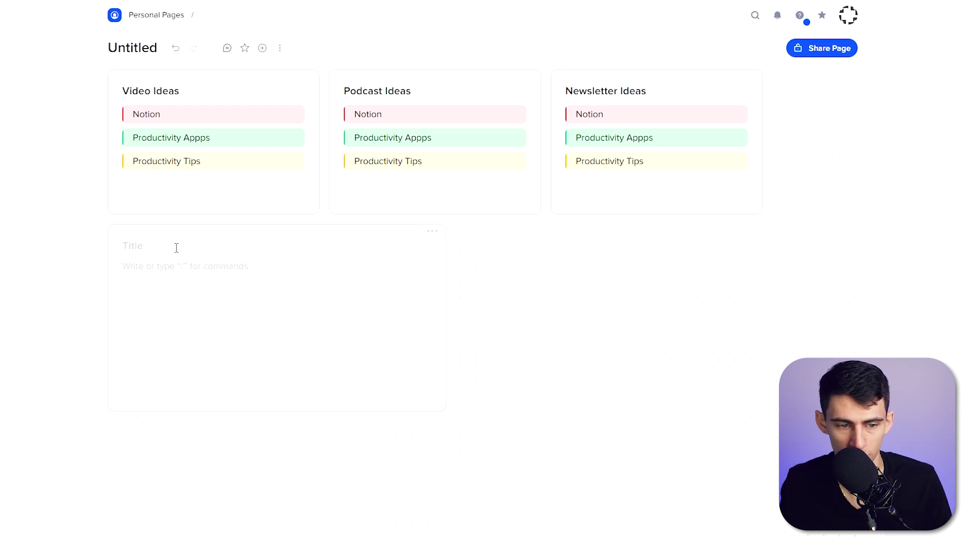
pyautogui.write('Quote for Use')
pyautogui.press('Return')
pyautogui.write('/')
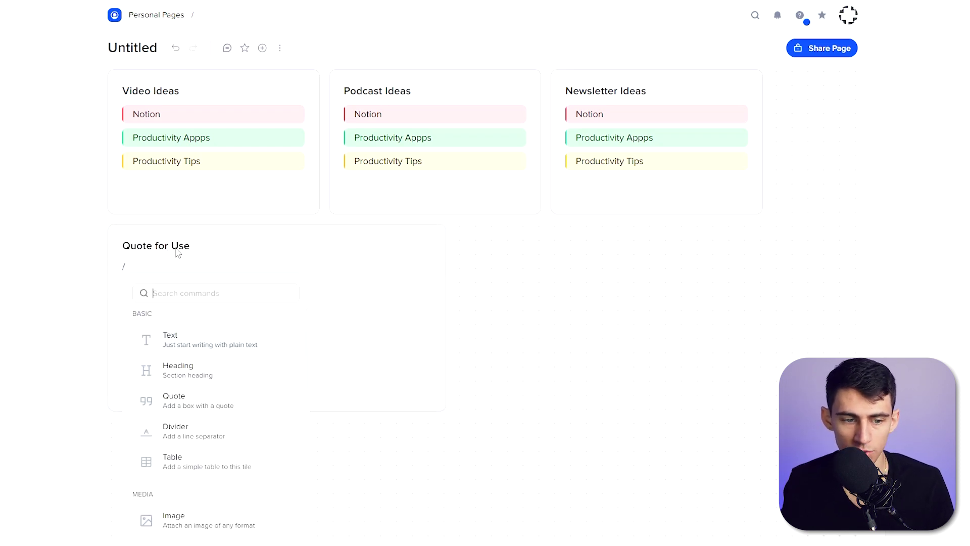
pyautogui.write('quote')
pyautogui.press('Return')
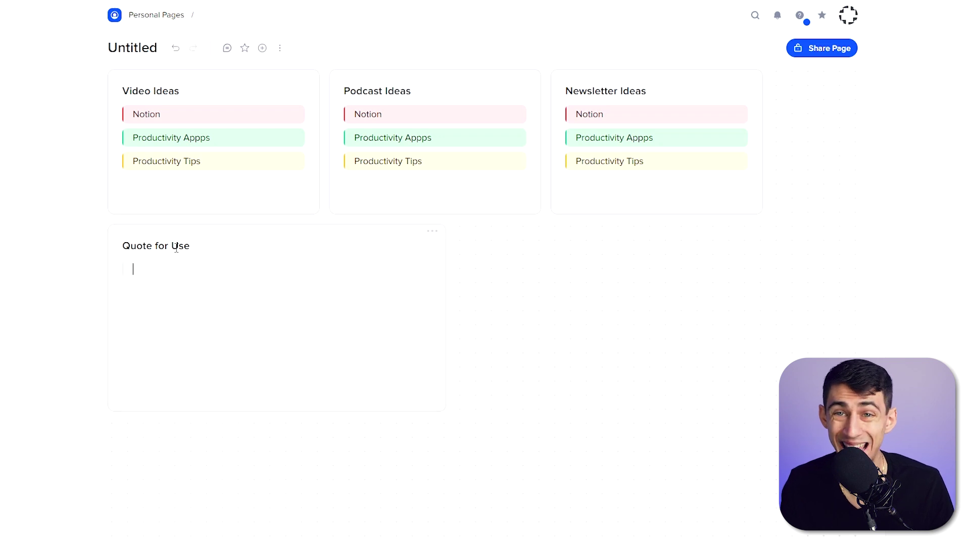
pyautogui.write('"Passion comes after you put in the hard work to become excellent at something valuable, not before. In other words, what you do for a living is much less important than how you do it." - Cal Newport')
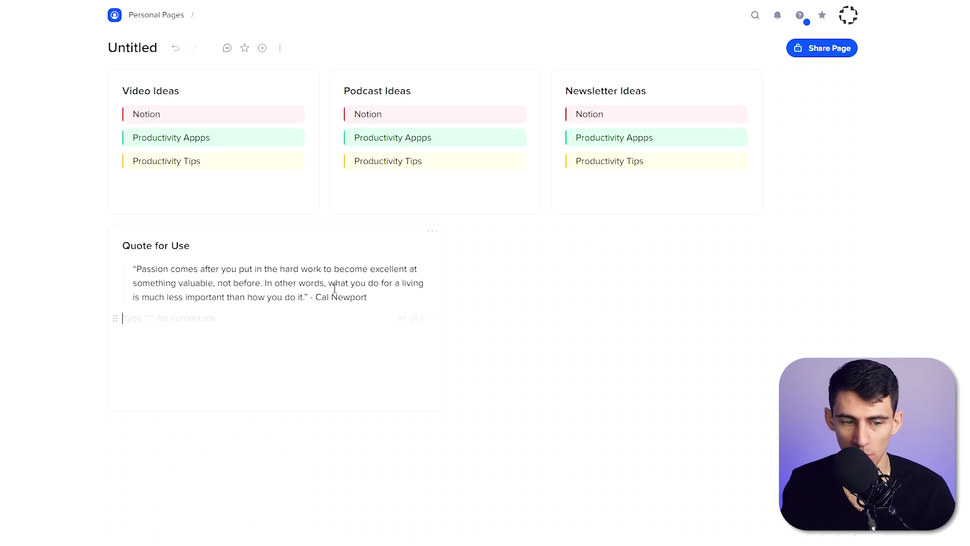
pyautogui.press('Escape')
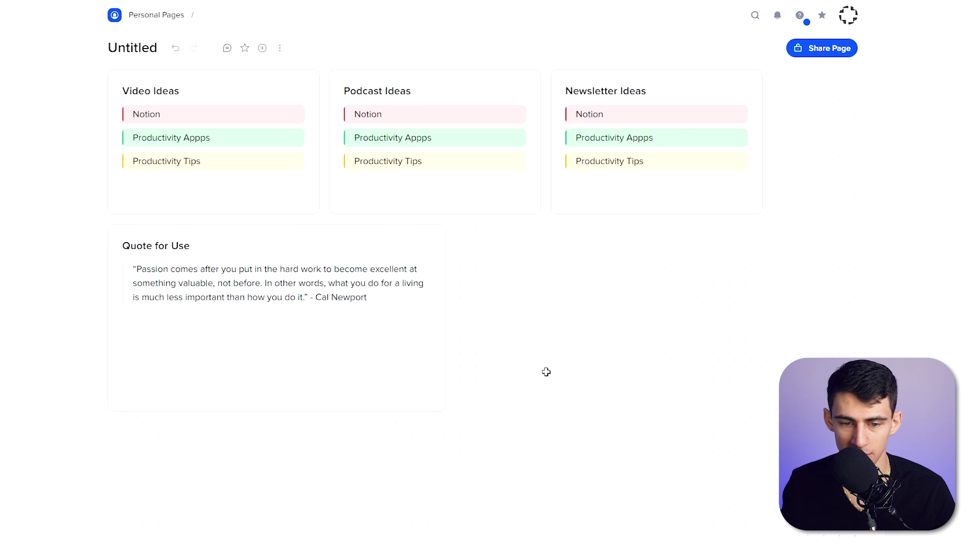
# Step: Retitle the page 'Content Ideas' and begin changing the first podcast idea to Self Help
pyautogui.click(123, 53)
pyautogui.write('Content I')
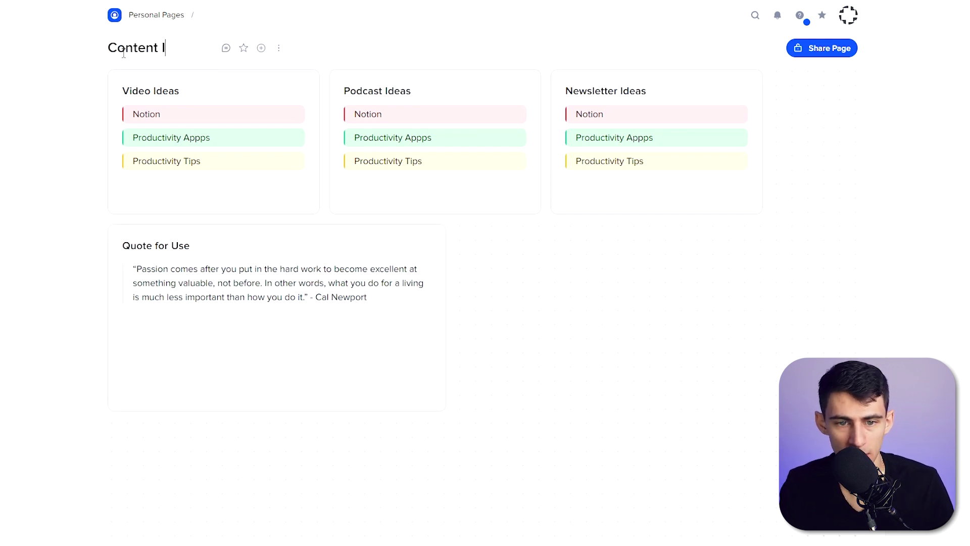
pyautogui.write('deasw')
pyautogui.press('BackSpace')
pyautogui.click(380, 112)
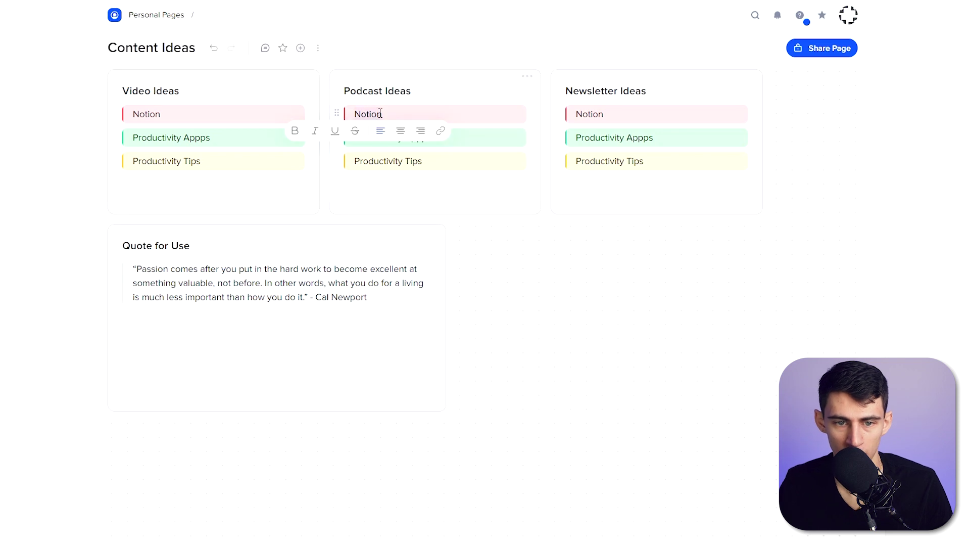
pyautogui.write('Self Help')
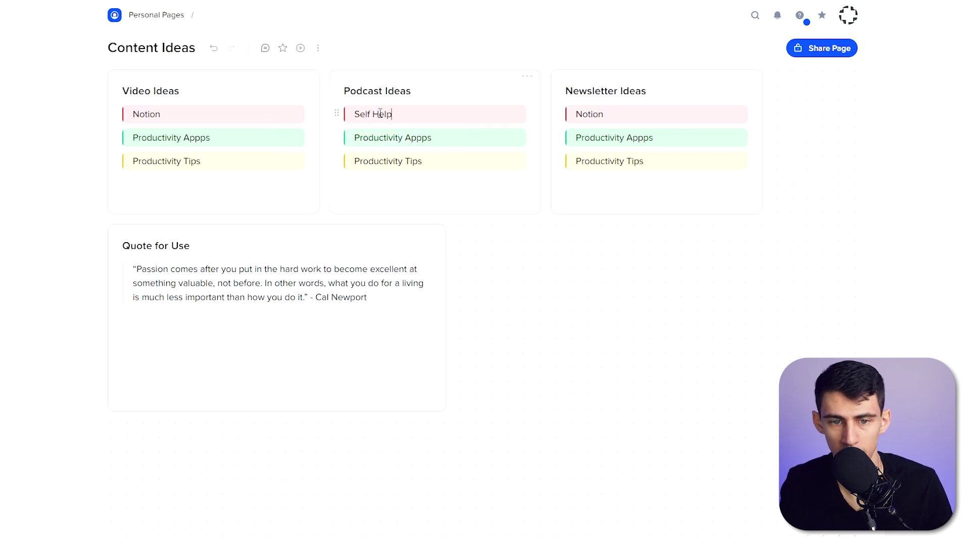
# Step: Replace the second and third podcast ideas with 'Productivity' and 'Personal Finance'
pyautogui.tripleClick(409, 136)
pyautogui.write('Productivity')
pyautogui.tripleClick(459, 157)
pyautogui.write('Person')
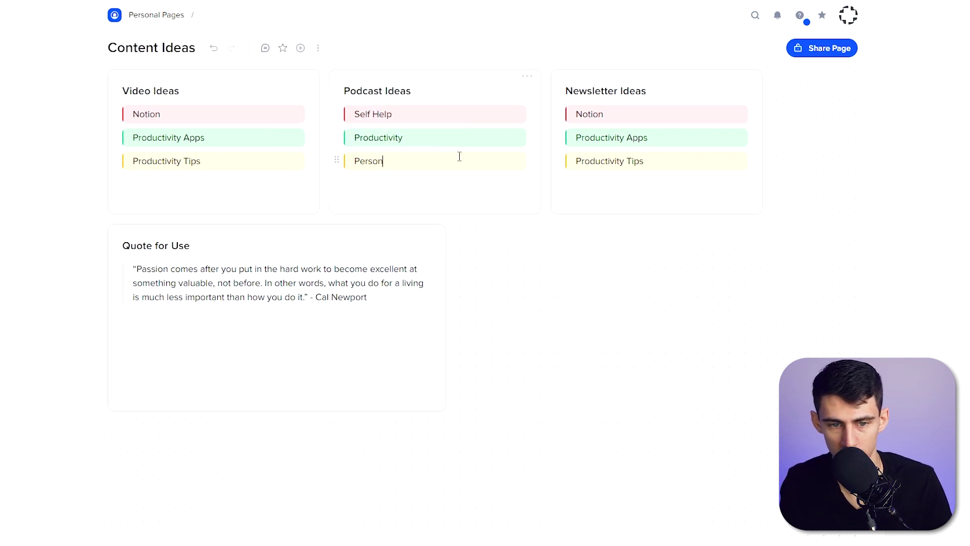
pyautogui.write('al Finance')
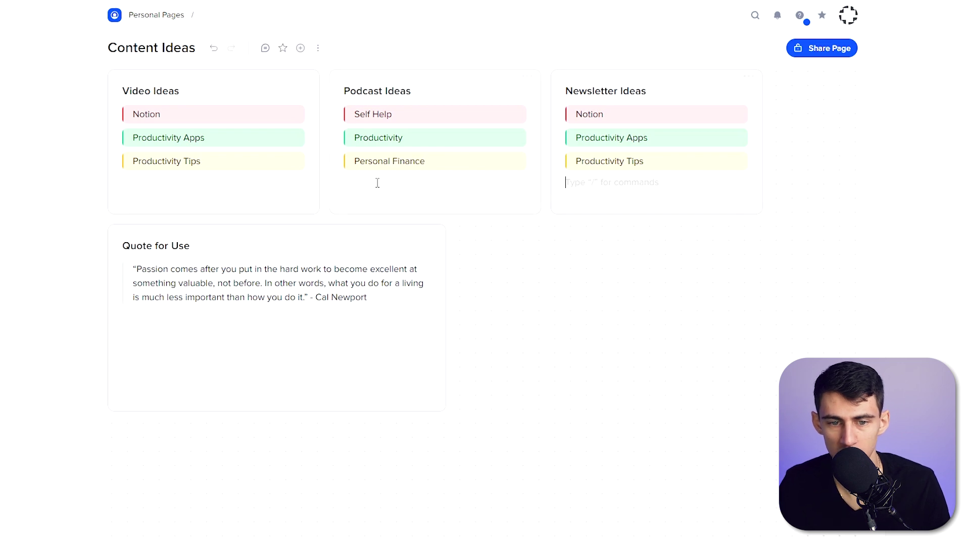
# Step: Add and then delete a test item in Podcast Ideas, then add a new page tab
pyautogui.press('Return')
pyautogui.write('ghfgdhfh')
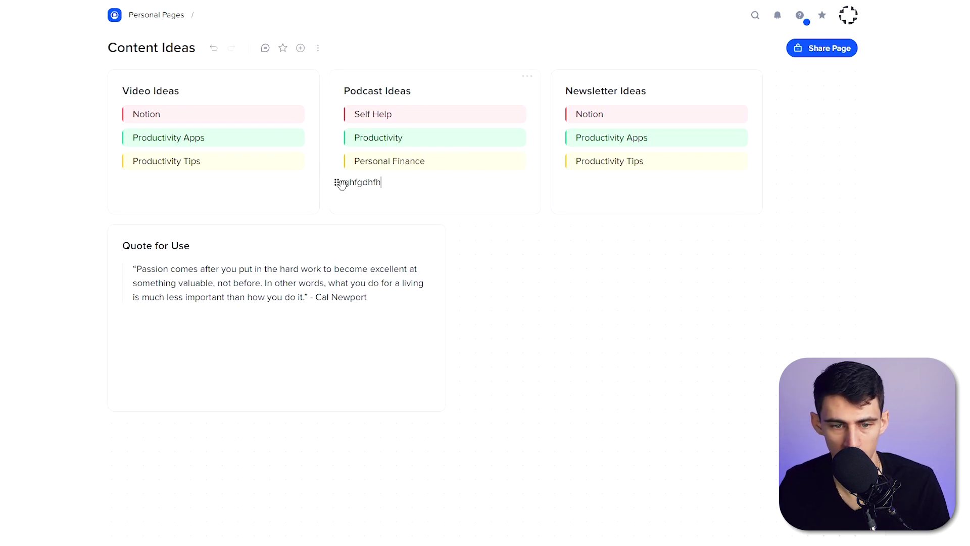
pyautogui.moveTo(336, 182); pyautogui.dragTo(370, 155)
pyautogui.click(370, 306)
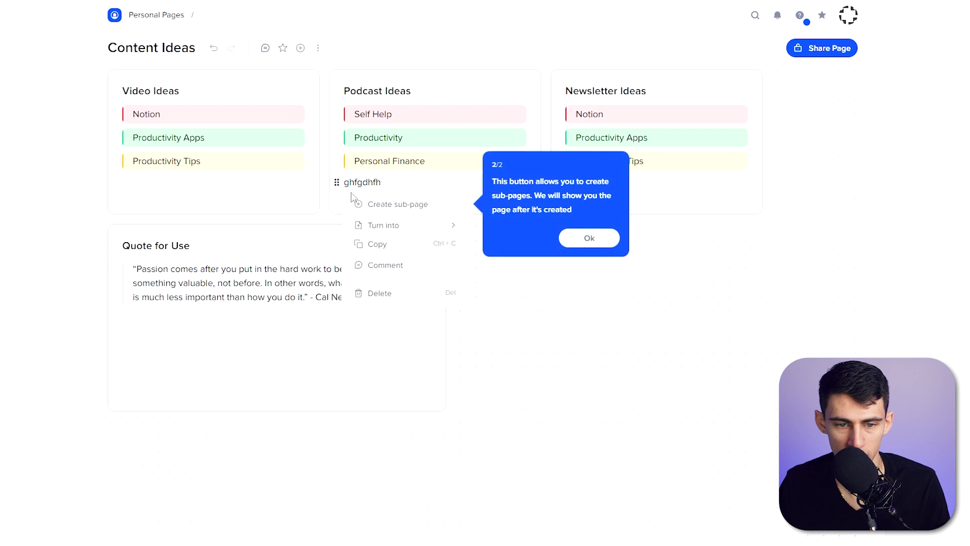
pyautogui.click(587, 238)
pyautogui.click(379, 290)
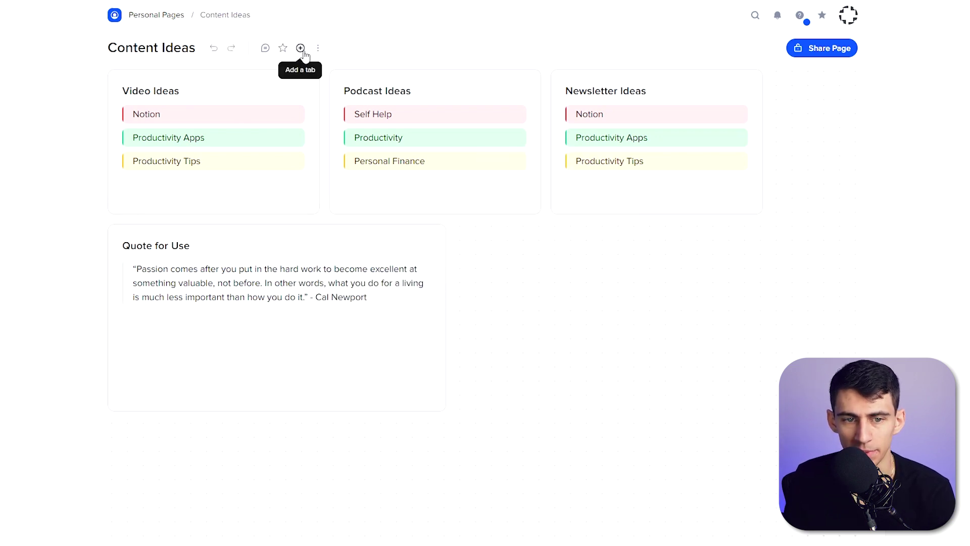
pyautogui.click(304, 53)
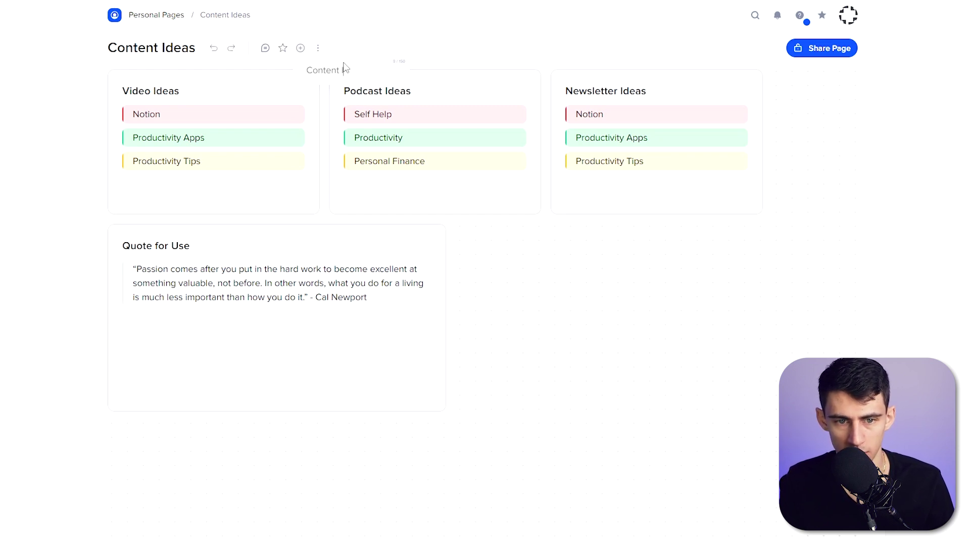
# Step: Name the new tab 'Content Inspiration' and build it from the Column + 2 layout
pyautogui.write('ration')
pyautogui.press('Return')
pyautogui.scroll(-1, 415, 248)
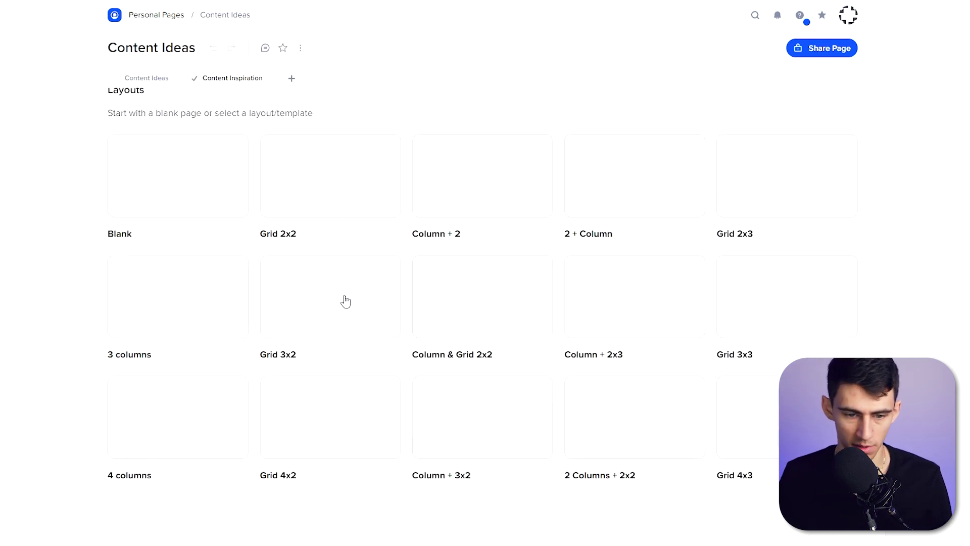
pyautogui.click(355, 180)
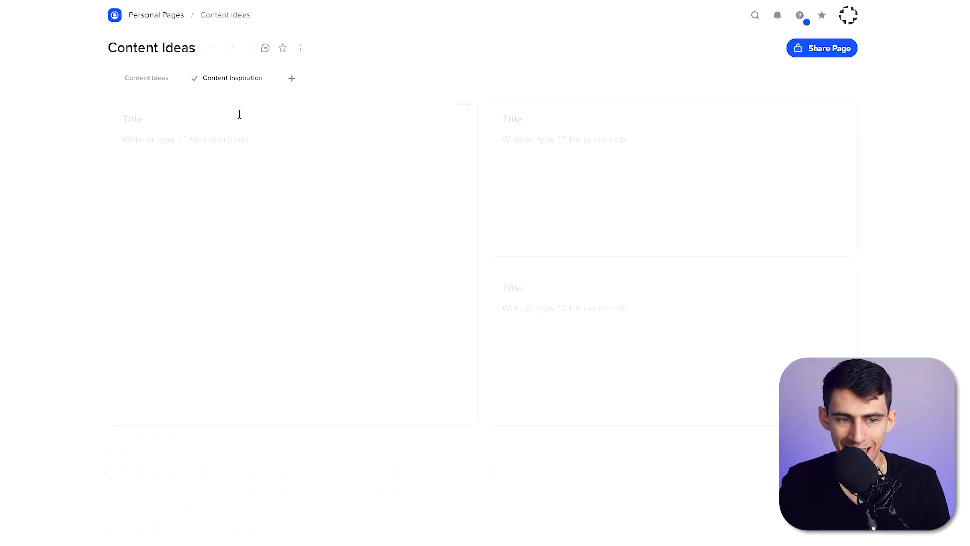
pyautogui.click(147, 78)
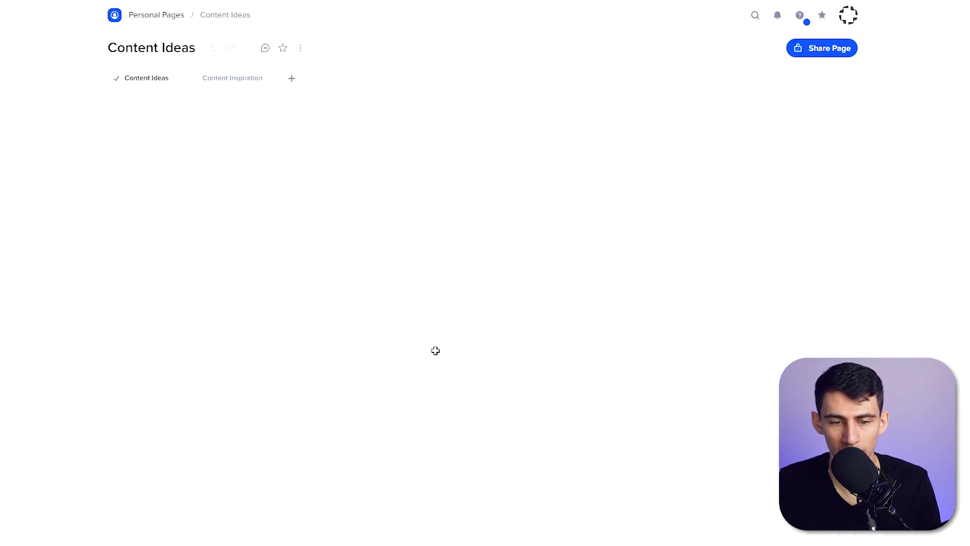
pyautogui.click(226, 80)
pyautogui.click(167, 79)
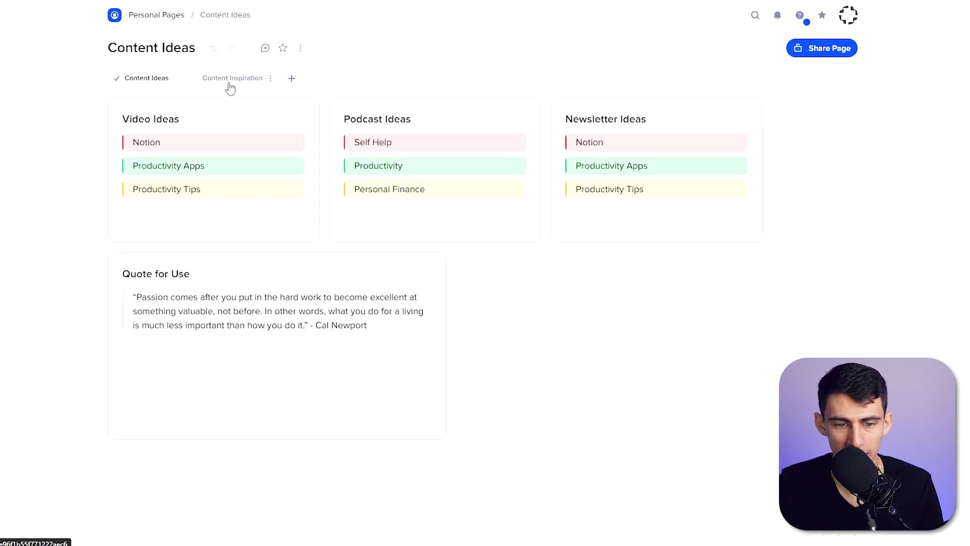
# Step: Rename the two tabs 'YouTube' and 'Podcast'
pyautogui.doubleClick(153, 80)
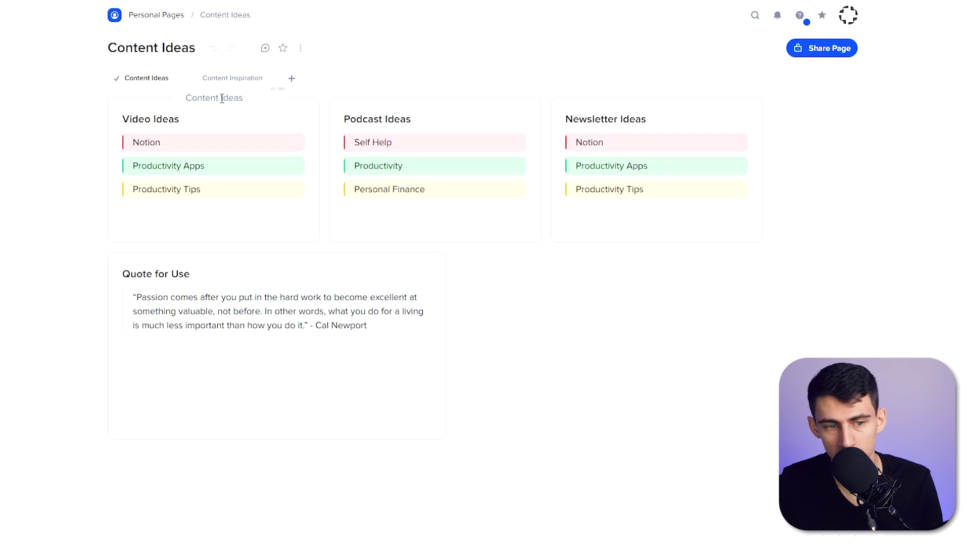
pyautogui.write('YouTube')
pyautogui.press('Return')
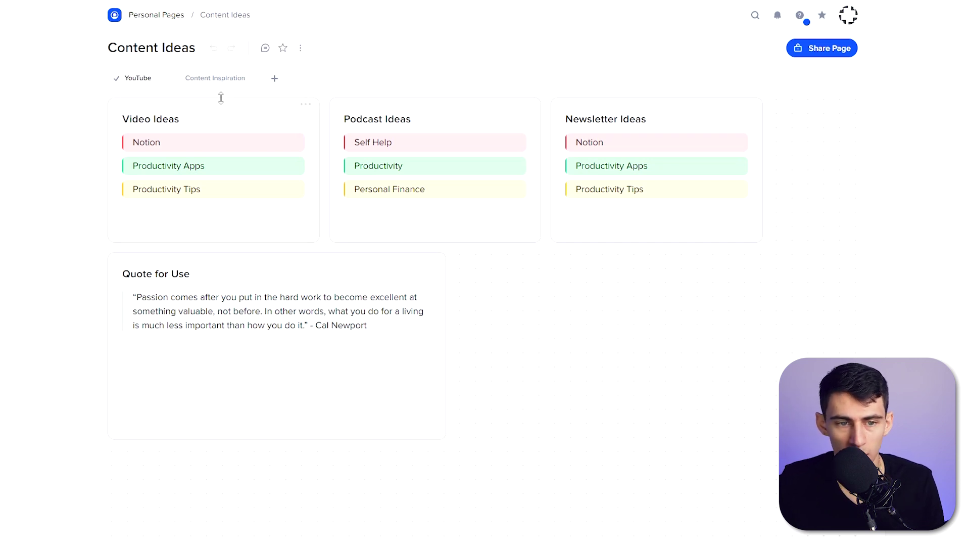
pyautogui.doubleClick(214, 81)
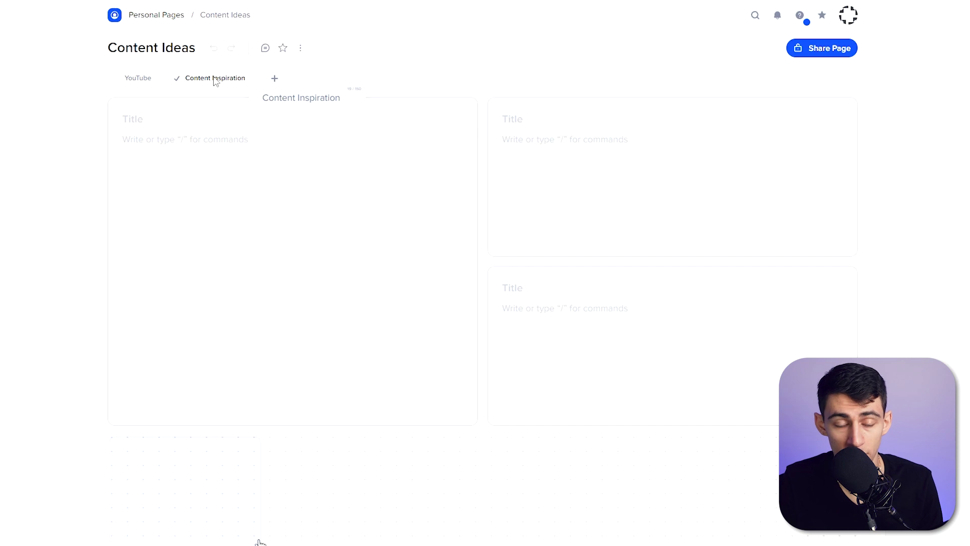
pyautogui.hotkey('ctrl', 'a')
pyautogui.press('BackSpace')
pyautogui.write('Podcast')
pyautogui.press('Return')
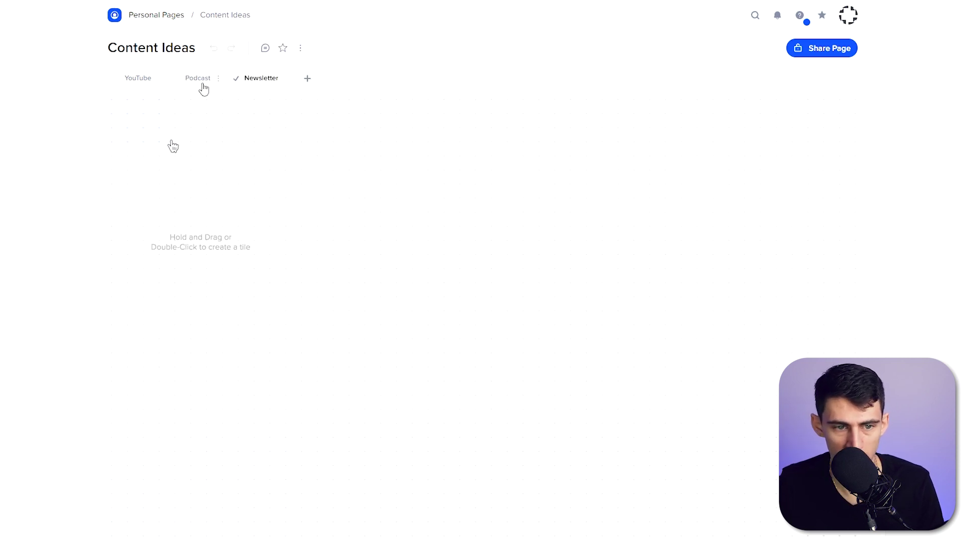
# Step: Add a Newsletter tab and delete the two empty tiles
pyautogui.click(197, 78)
pyautogui.click(463, 104)
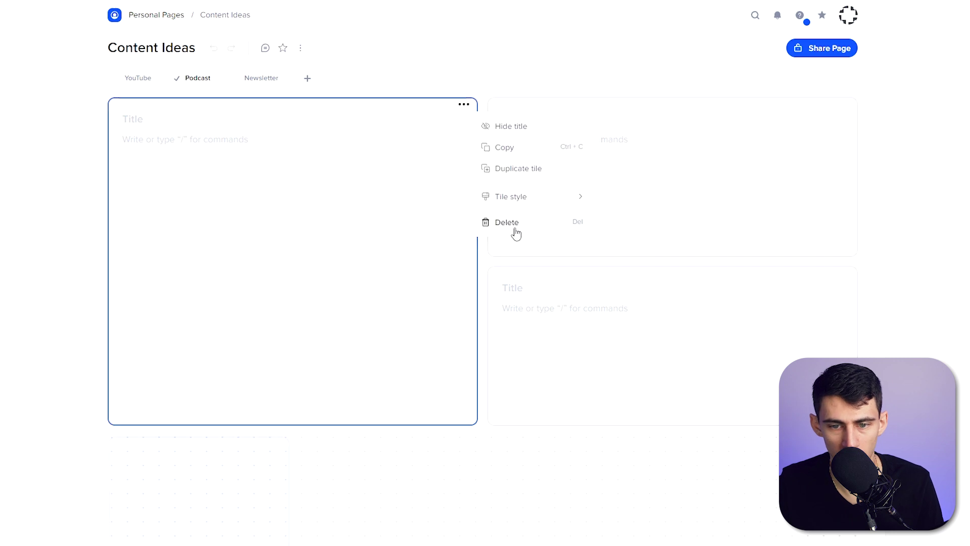
pyautogui.click(515, 232)
pyautogui.click(843, 104)
pyautogui.click(871, 222)
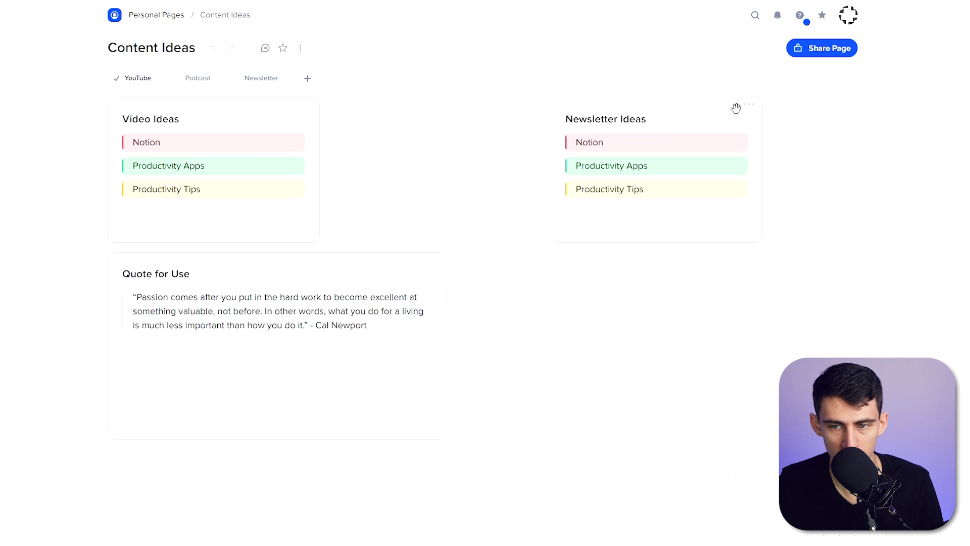
# Step: Delete Newsletter Ideas from the YouTube tab and move the quote tile below Newsletter Ideas
pyautogui.click(736, 107)
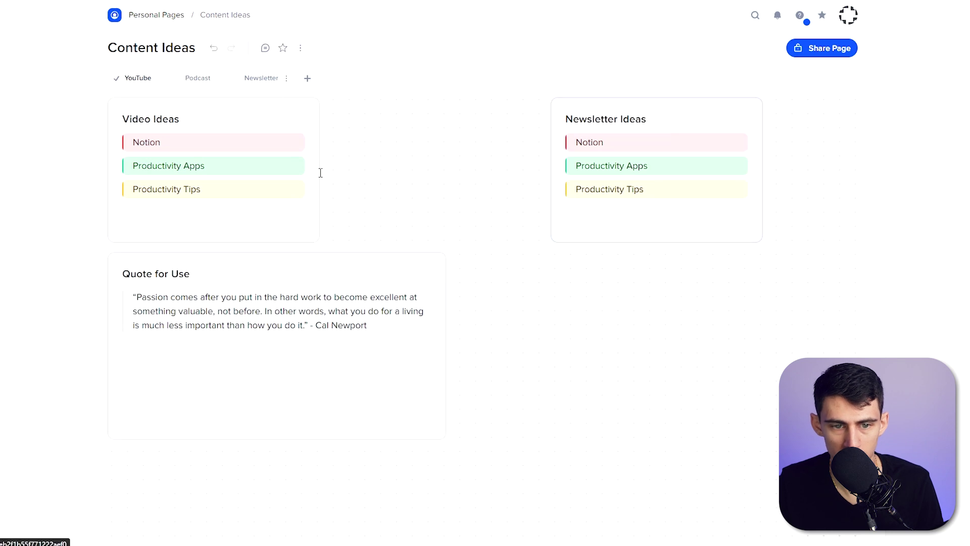
pyautogui.click(257, 78)
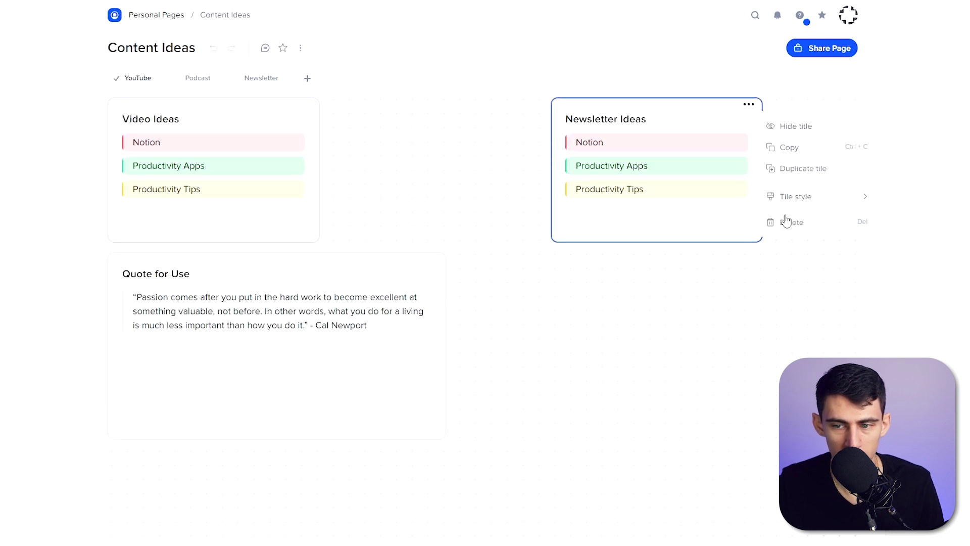
pyautogui.click(786, 221)
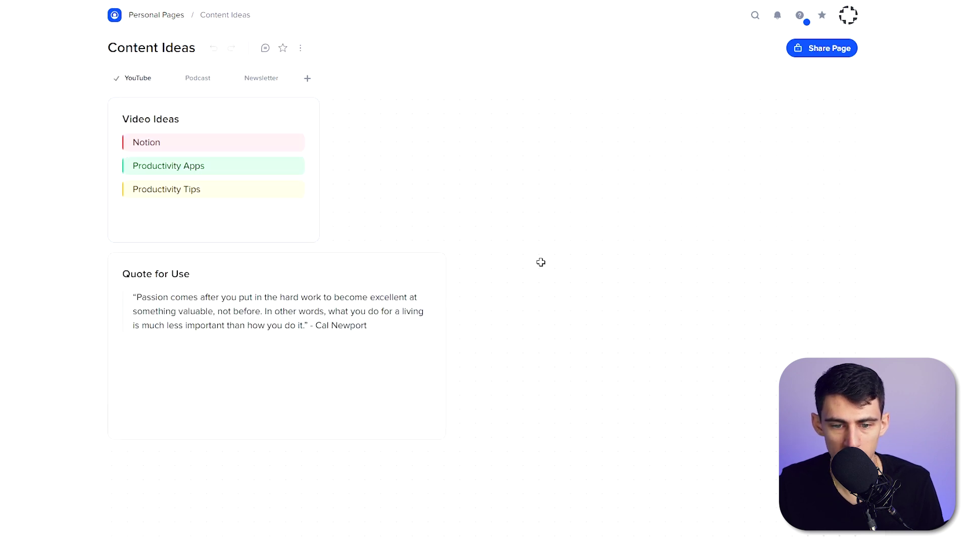
pyautogui.click(432, 259)
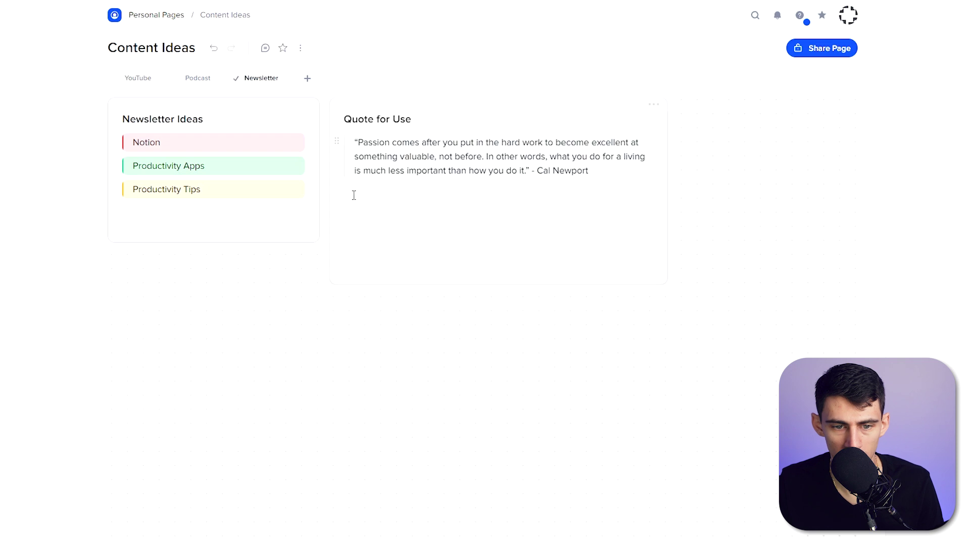
pyautogui.moveTo(396, 102); pyautogui.dragTo(161, 280)
pyautogui.click(136, 77)
# Step: Duplicate the Video Ideas tile and retitle the copy 'Videos I'm Creating'
pyautogui.click(306, 104)
pyautogui.click(354, 169)
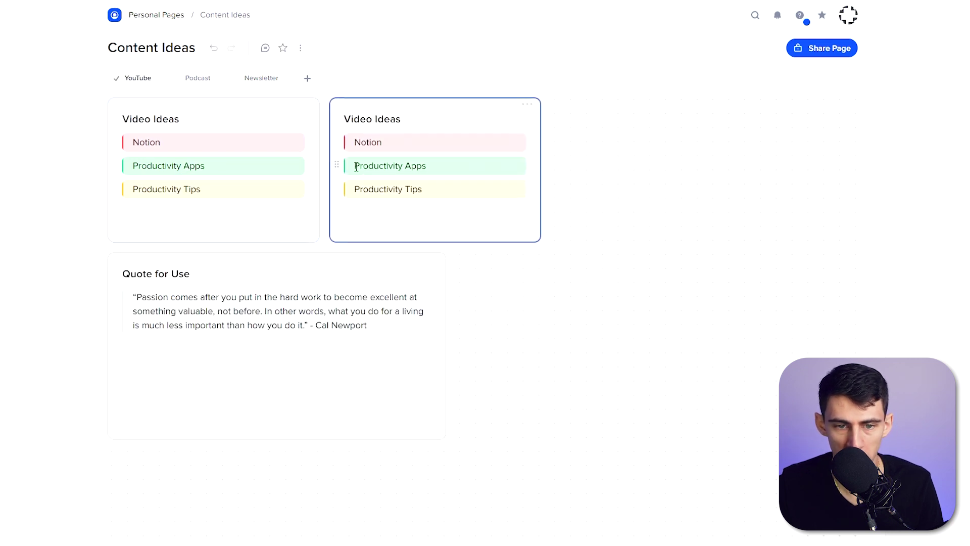
pyautogui.click(407, 117)
pyautogui.hotkey('ctrl', 'a')
pyautogui.write('Videos')
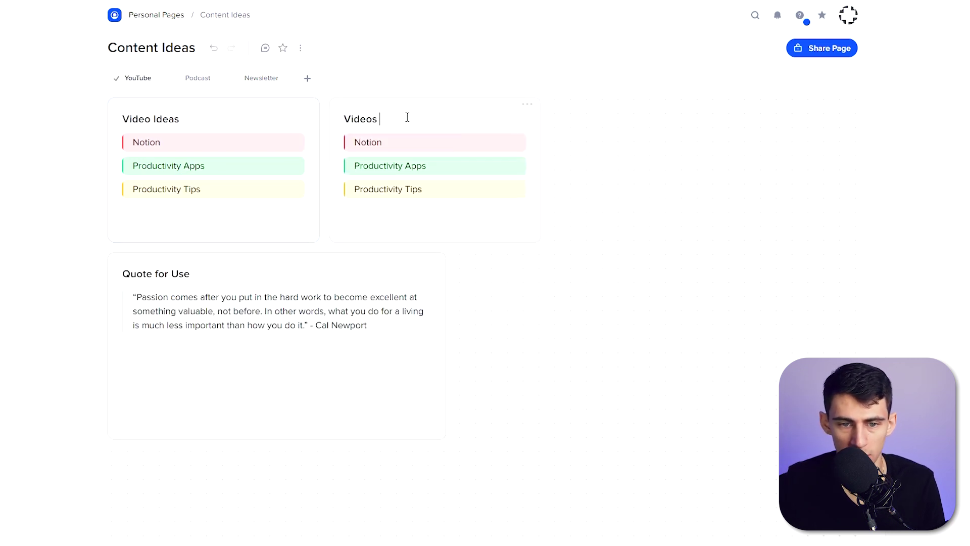
pyautogui.write(" I'm Creating")
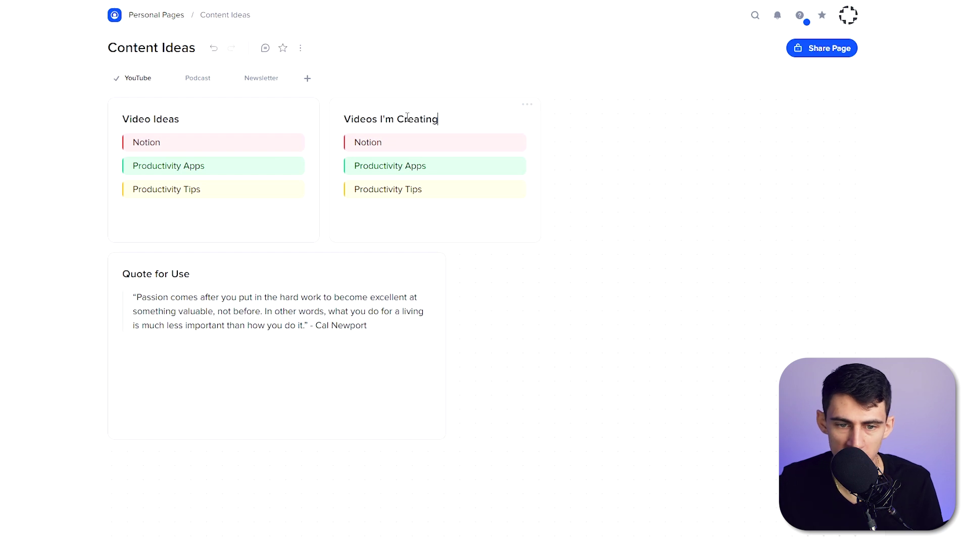
# Step: Duplicate 'Videos I'm Creating' and title the new copy 'Finished Videos'
pyautogui.click(214, 79)
pyautogui.click(144, 78)
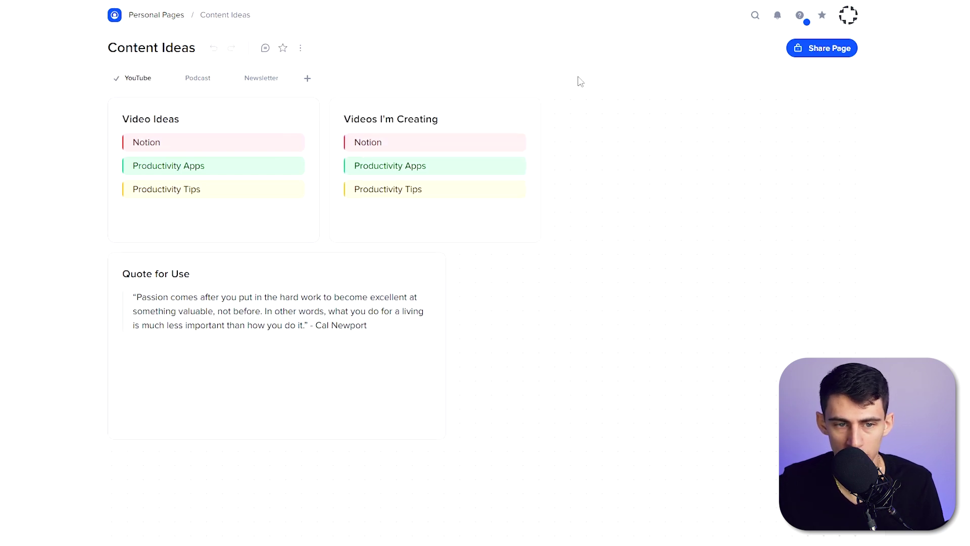
pyautogui.click(526, 104)
pyautogui.click(581, 167)
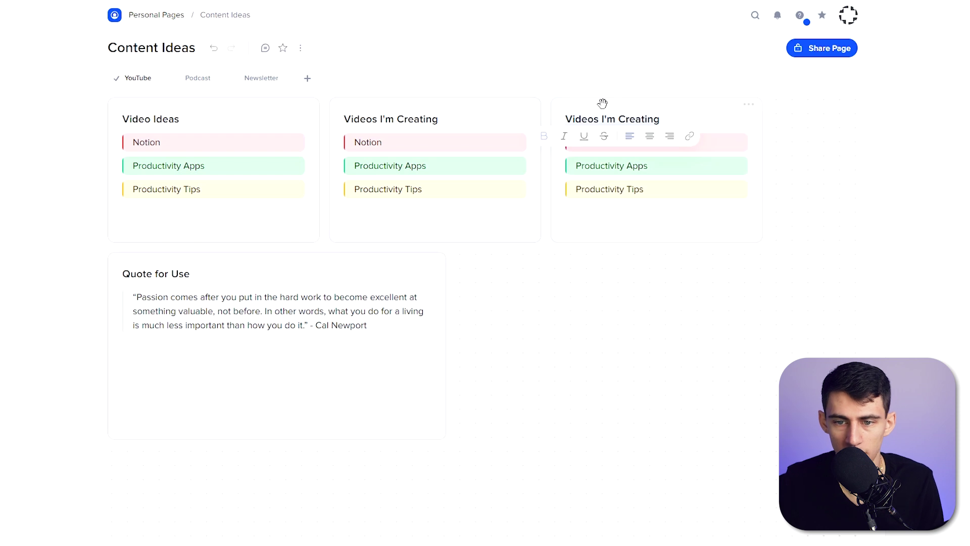
pyautogui.hotkey('ctrl', 'a')
pyautogui.write('Finished Videos')
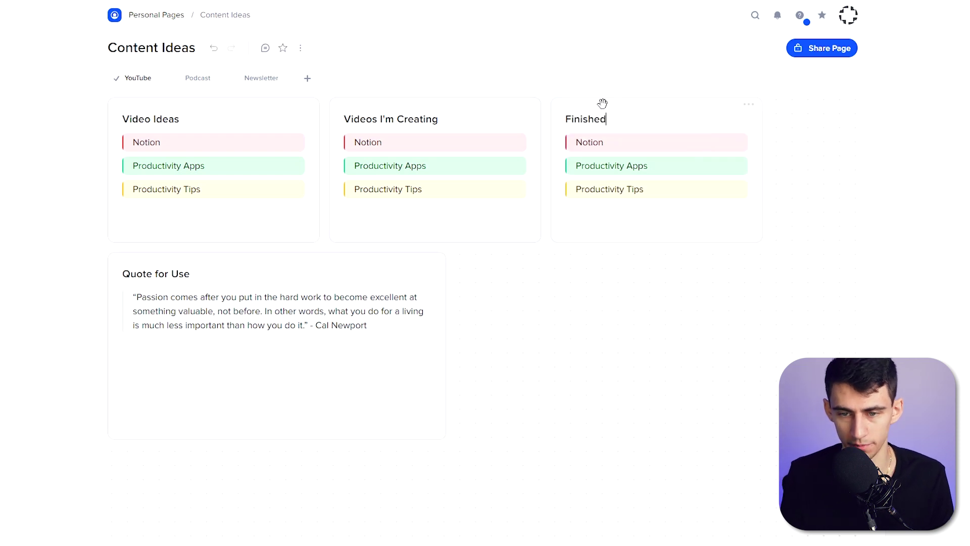
pyautogui.press('Escape')
pyautogui.click(306, 105)
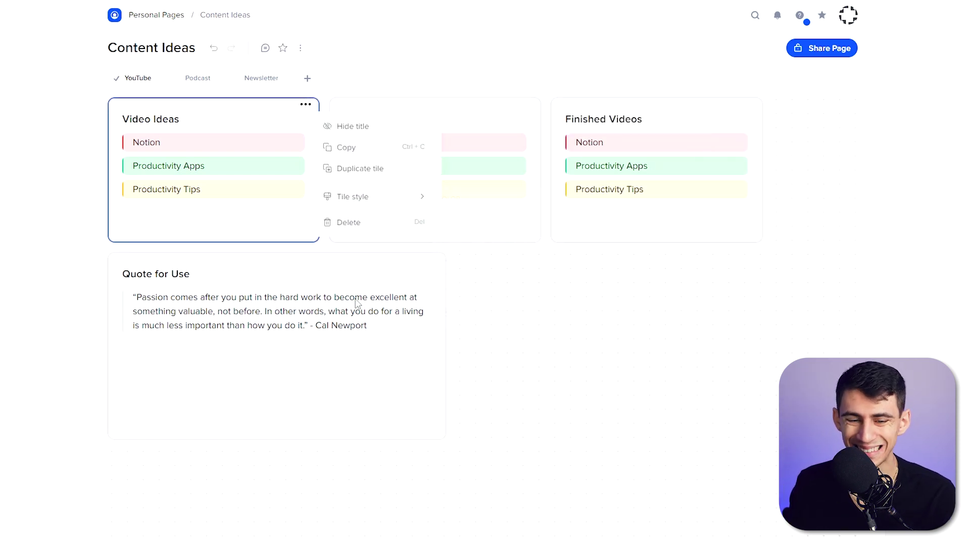
# Step: Try yellow and green on the Quote for Use tile, settling on light blue with top-bar style and no border
pyautogui.press('Escape')
pyautogui.click(433, 260)
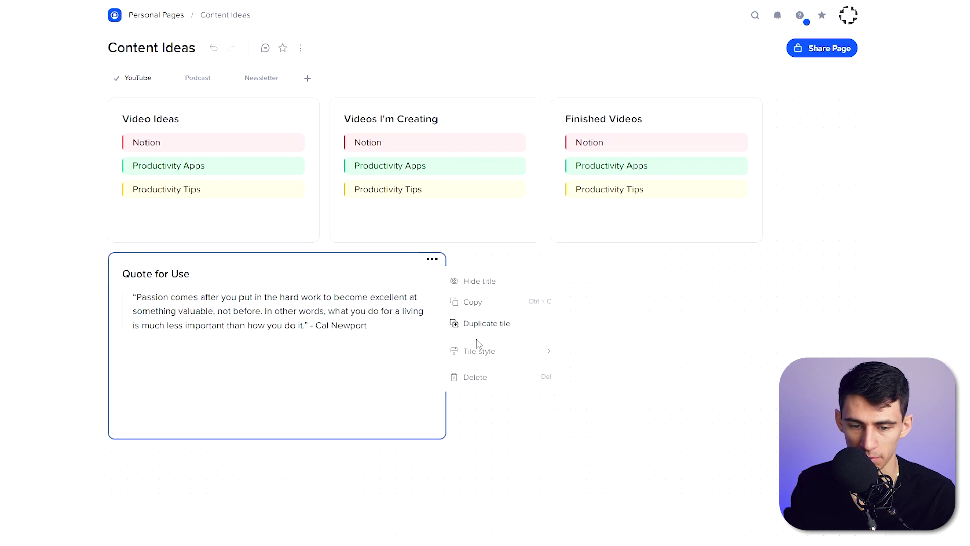
pyautogui.moveTo(468, 351)
pyautogui.click(594, 374)
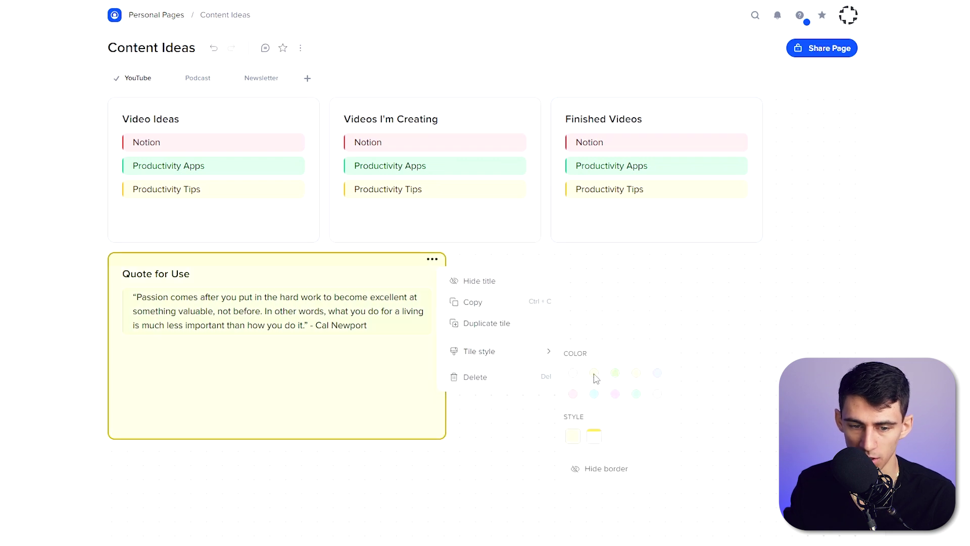
pyautogui.click(612, 374)
pyautogui.click(636, 373)
pyautogui.click(657, 373)
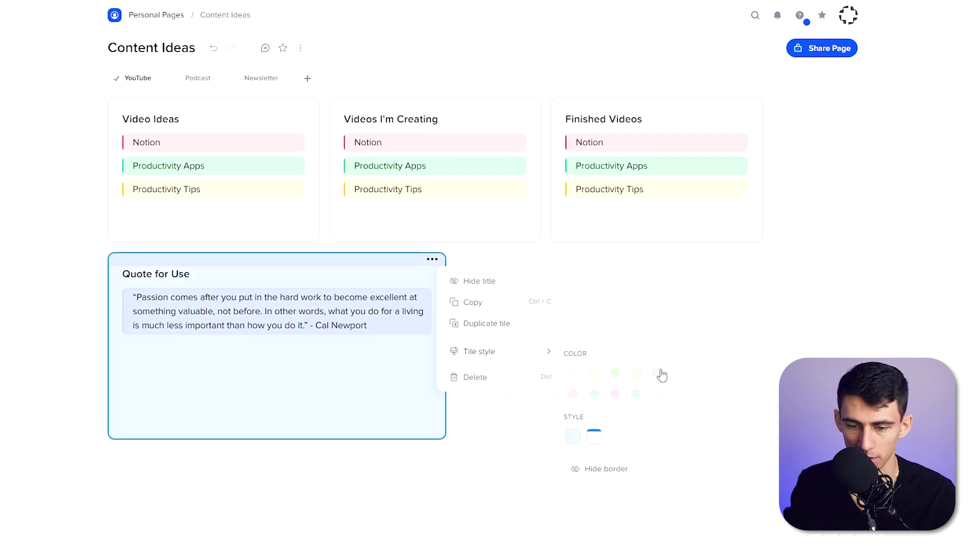
pyautogui.click(599, 437)
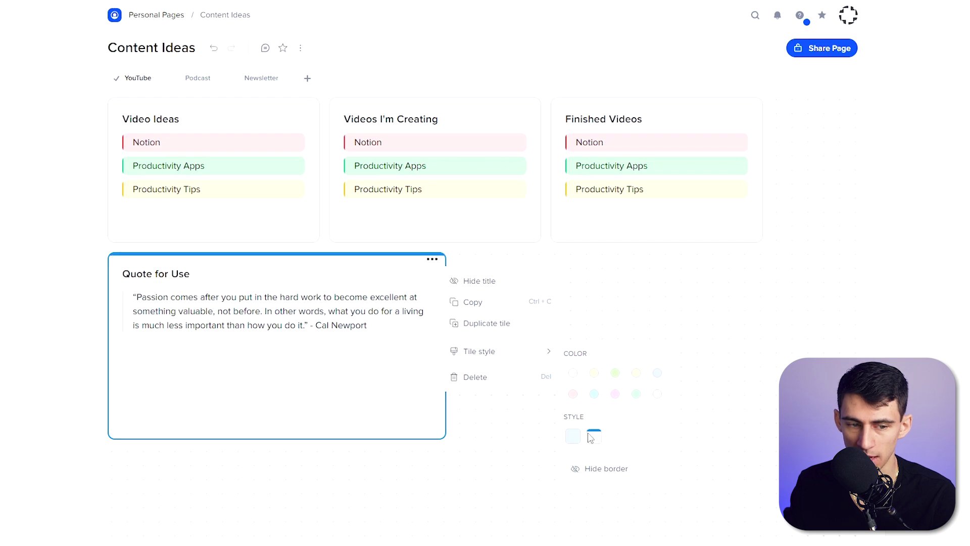
pyautogui.click(598, 471)
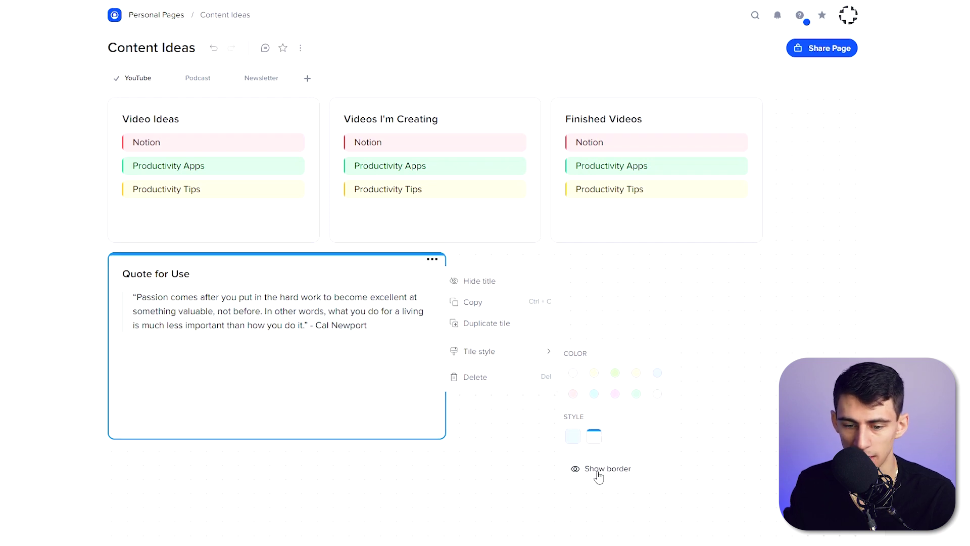
pyautogui.press('Escape')
# Step: Switch the quote tile to a filled light-blue background
pyautogui.click(516, 377)
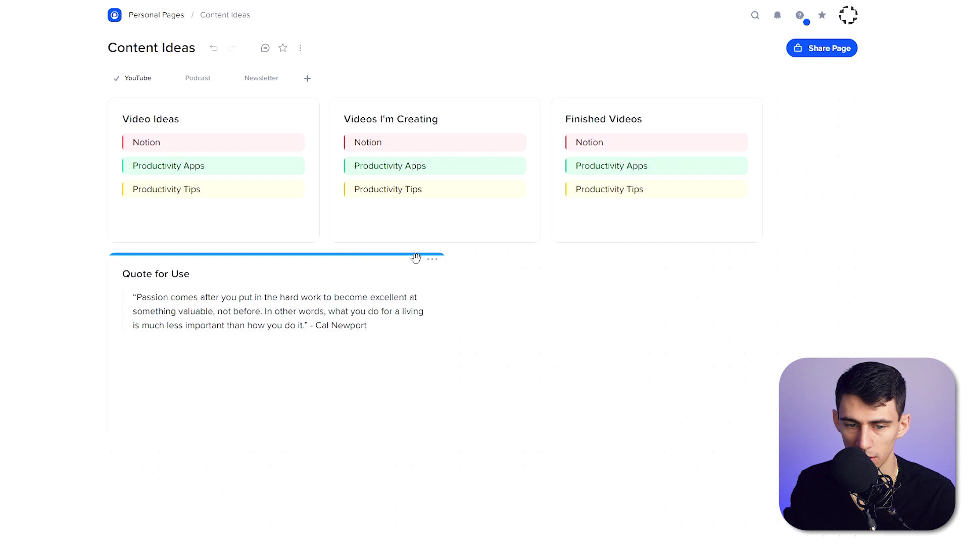
pyautogui.click(434, 259)
pyautogui.click(574, 444)
pyautogui.press('Escape')
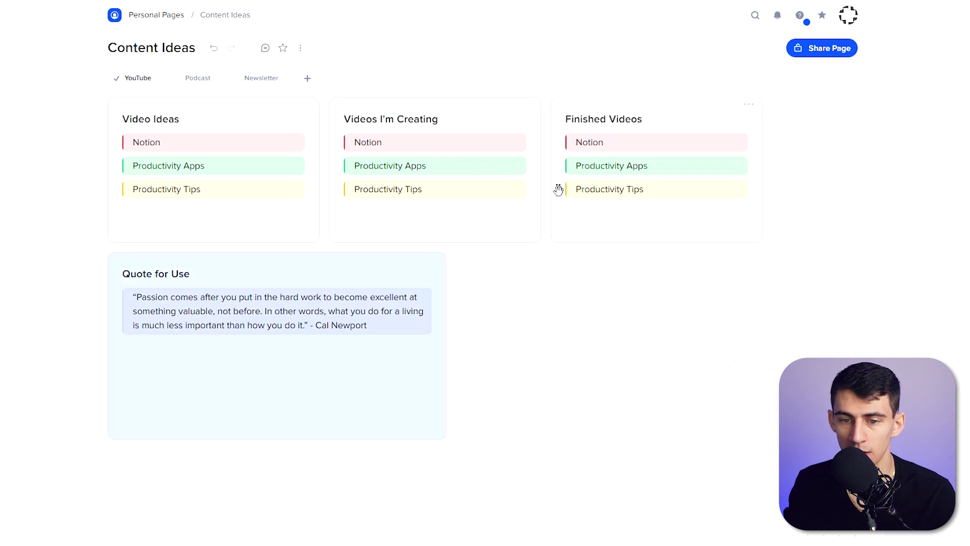
# Step: Place the 'Make a video on xtiles' idea above Productivity Tips, then move it into Finished Videos
pyautogui.moveTo(558, 190)
pyautogui.mouseDown()
pyautogui.moveTo(351, 210)
pyautogui.moveTo(576, 189)
pyautogui.mouseUp()
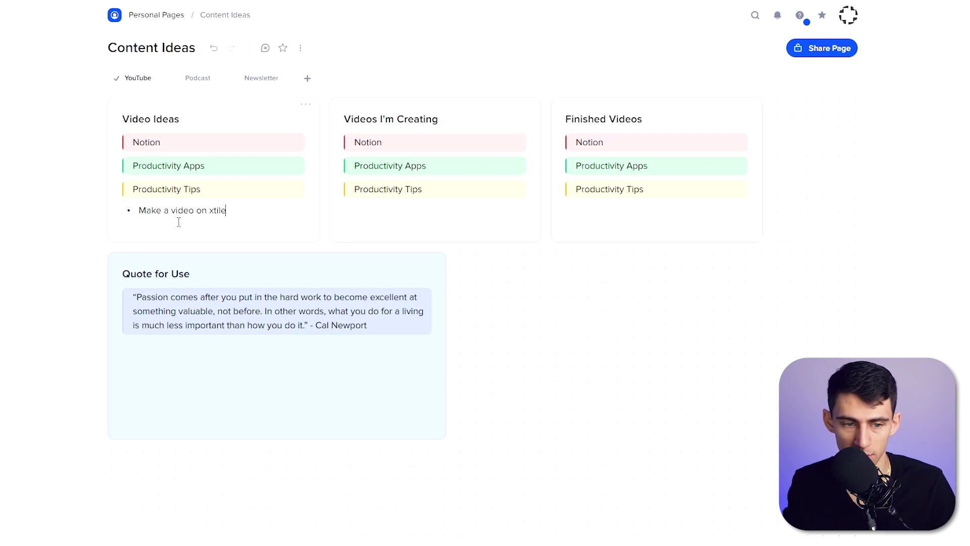
pyautogui.write('s')
pyautogui.hotkey('ctrl', 'shift', 'Up')
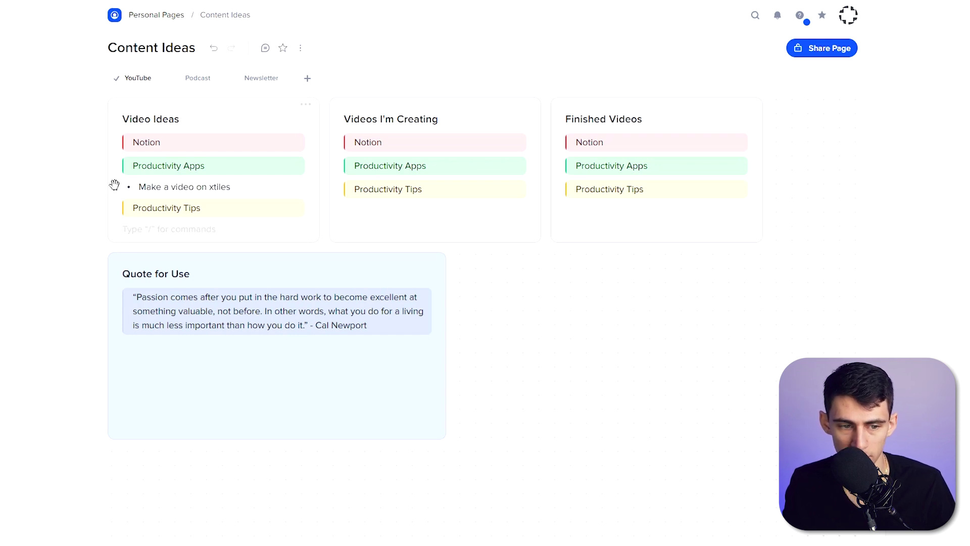
pyautogui.moveTo(113, 185); pyautogui.dragTo(581, 183)
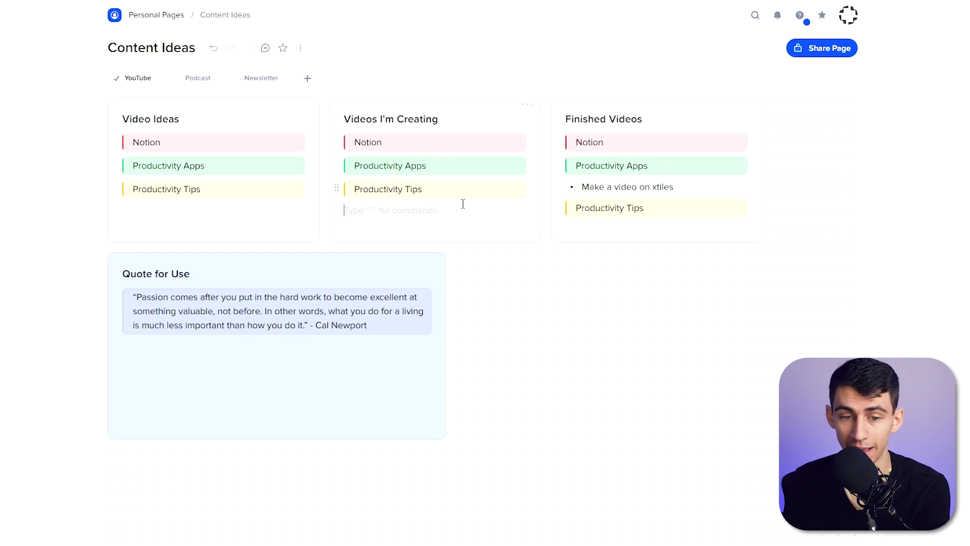
# Step: Turn the 'Make a video on xtiles' idea into a sub-page and open it
pyautogui.rightClick(634, 187)
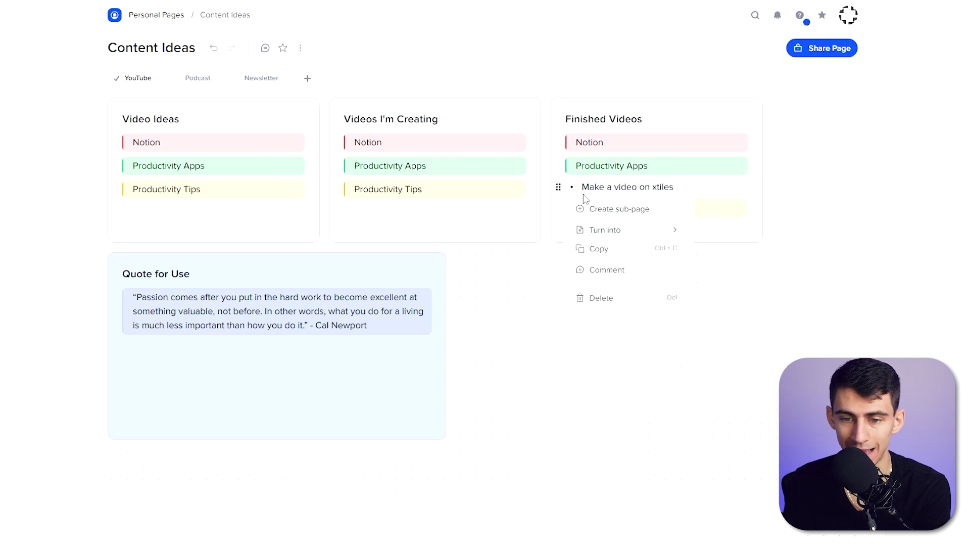
pyautogui.click(601, 209)
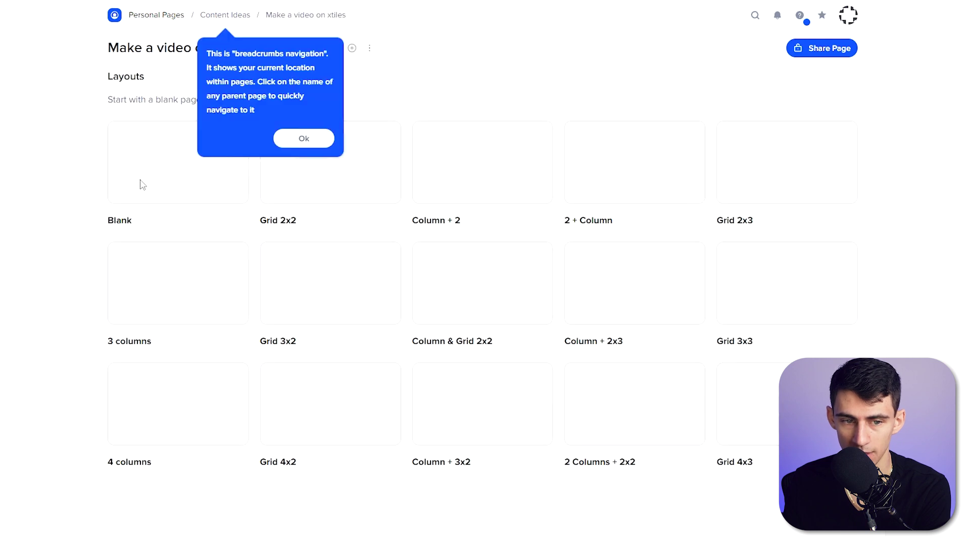
pyautogui.click(174, 185)
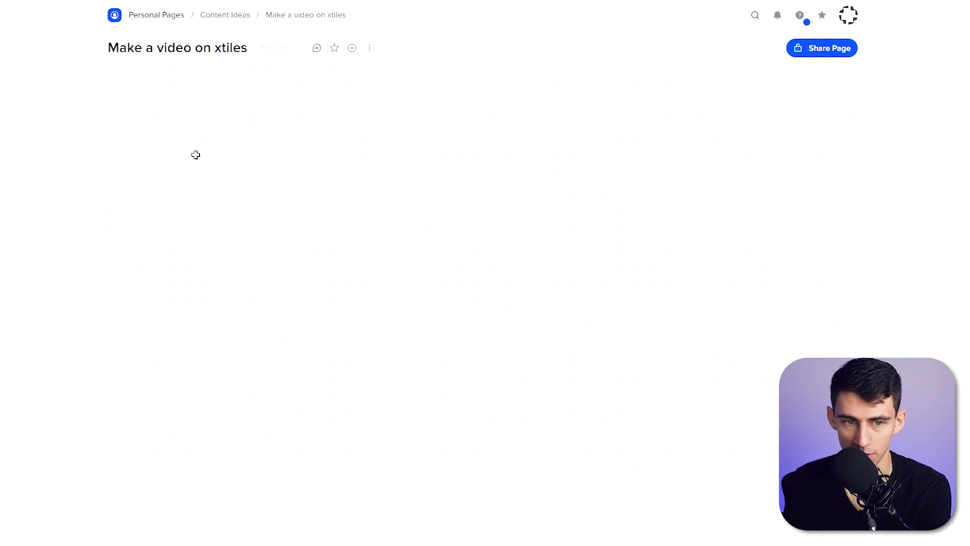
pyautogui.click(207, 17)
pyautogui.rightClick(608, 182)
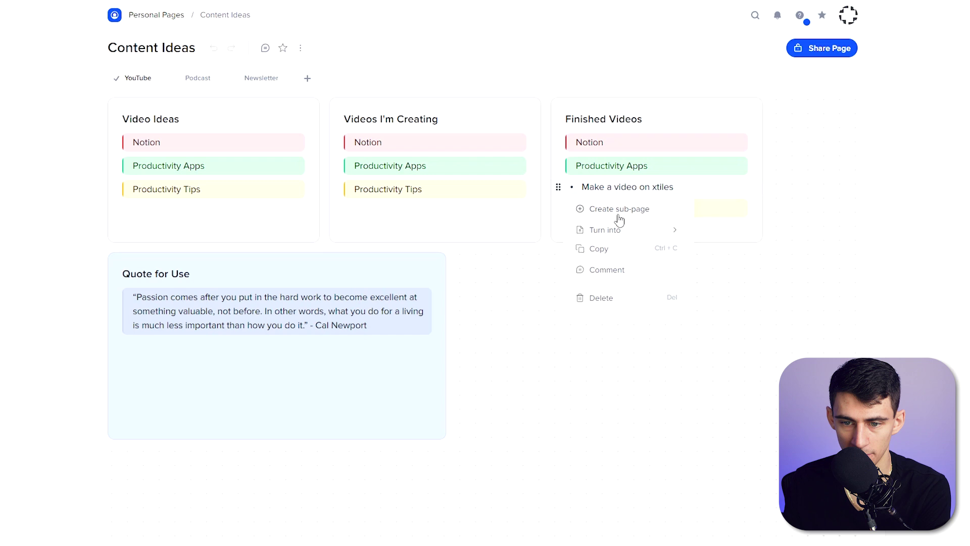
pyautogui.click(620, 208)
# Step: Add a 'Script Example' tile listing Pricing, Features, Keyboard Shortcuts and Brainstorming
pyautogui.click(199, 110)
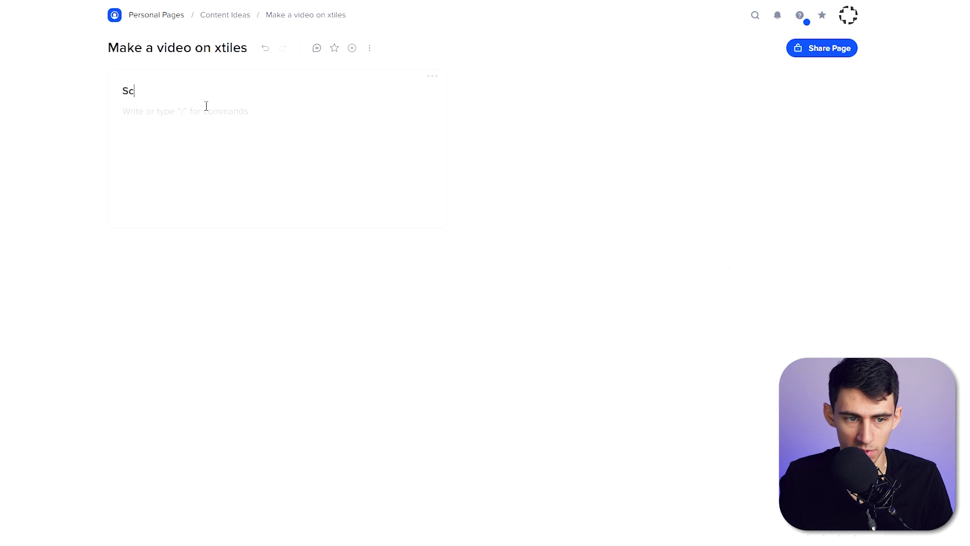
pyautogui.write('Script Example')
pyautogui.press('Return')
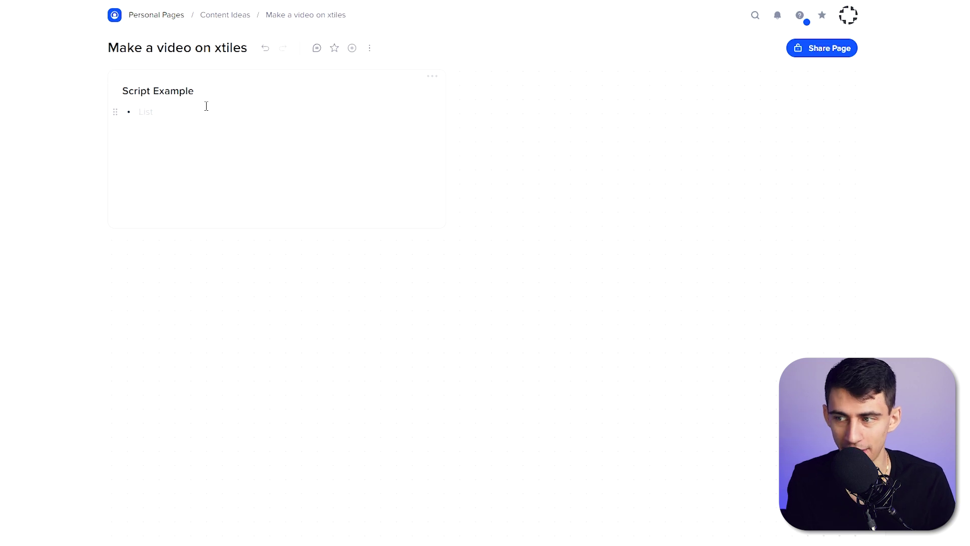
pyautogui.write('Pricing')
pyautogui.press('Return')
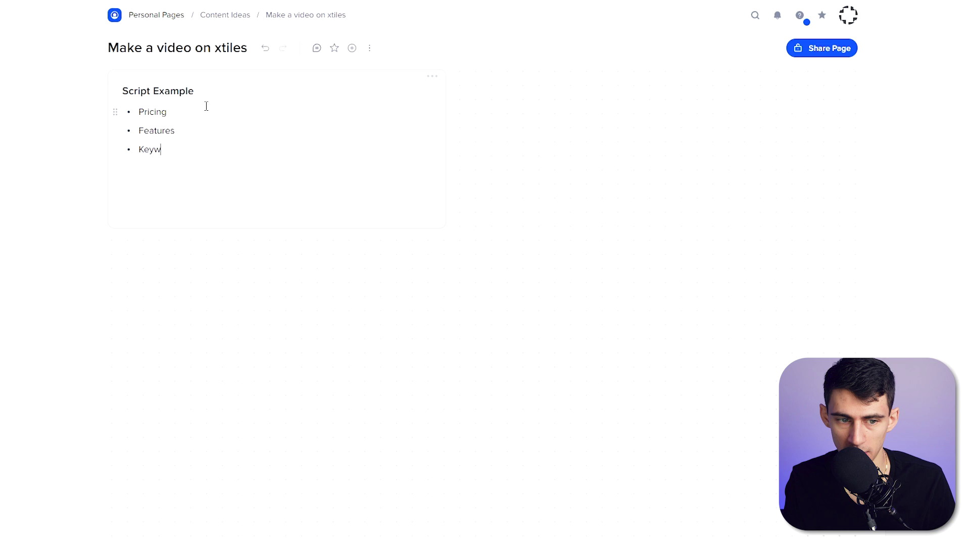
pyautogui.write('Shortcuts')
pyautogui.press('Return')
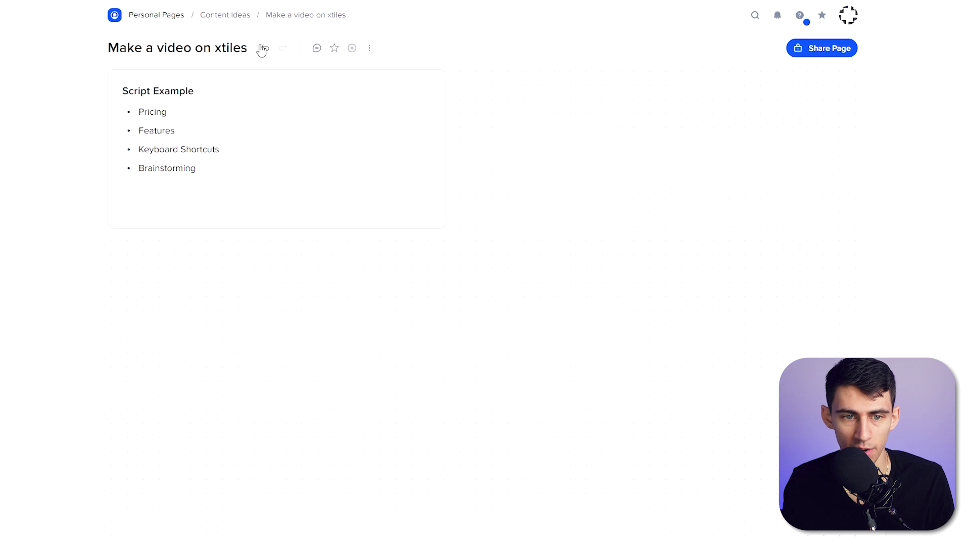
pyautogui.click(210, 17)
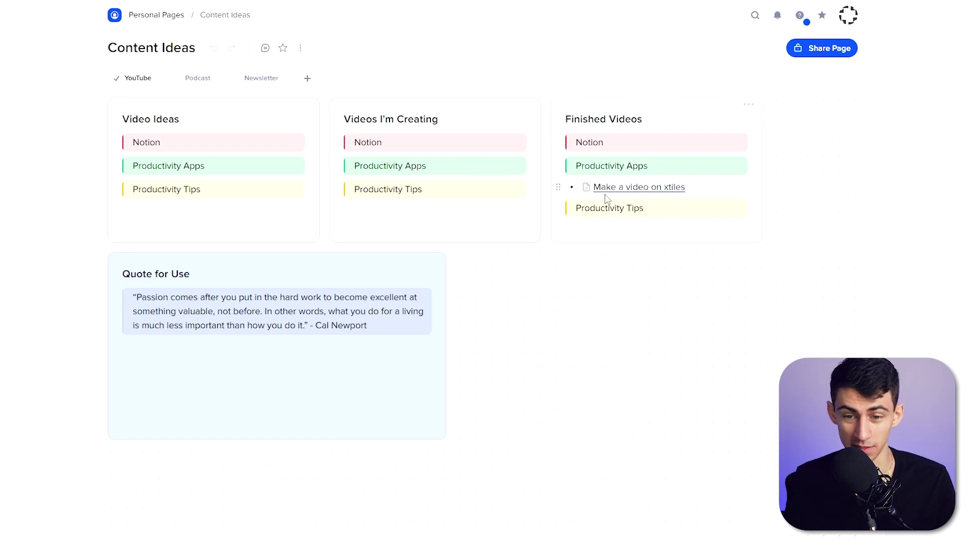
# Step: Add 'ClickUp vs Notion' to Video Ideas, placed above Productivity Tips
pyautogui.click(217, 212)
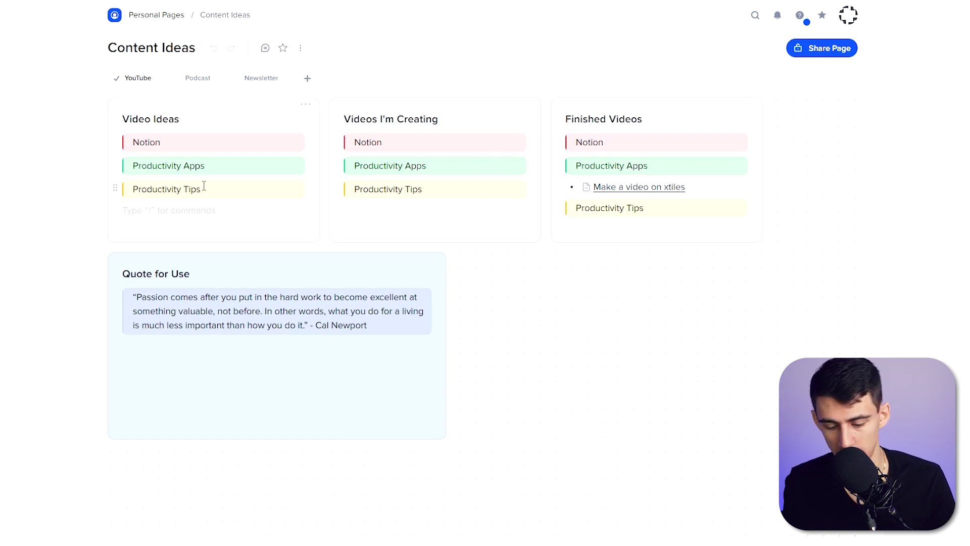
pyautogui.write('ClickUp vs Notion')
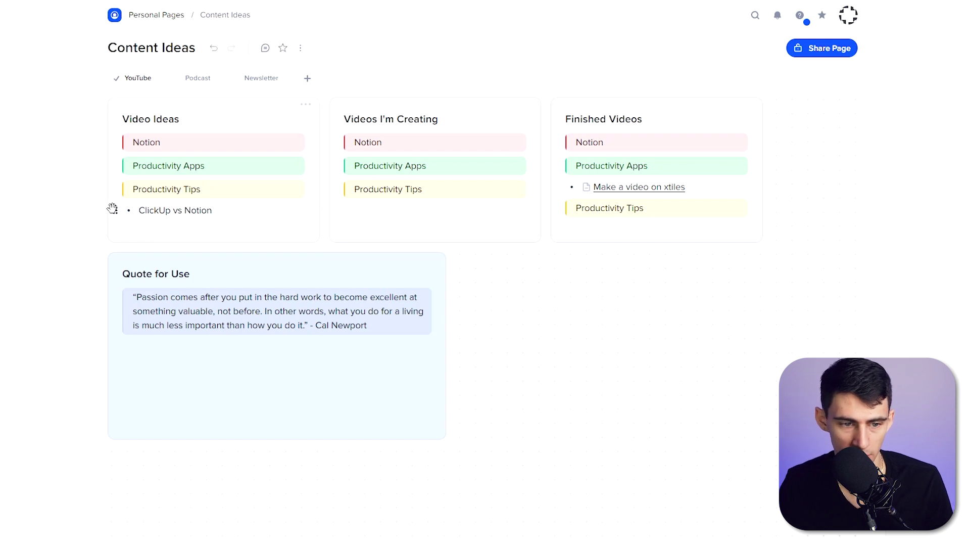
pyautogui.moveTo(111, 210); pyautogui.dragTo(116, 183)
# Step: Add a 'Notion video example' bullet below Notion and open its options
pyautogui.click(174, 230)
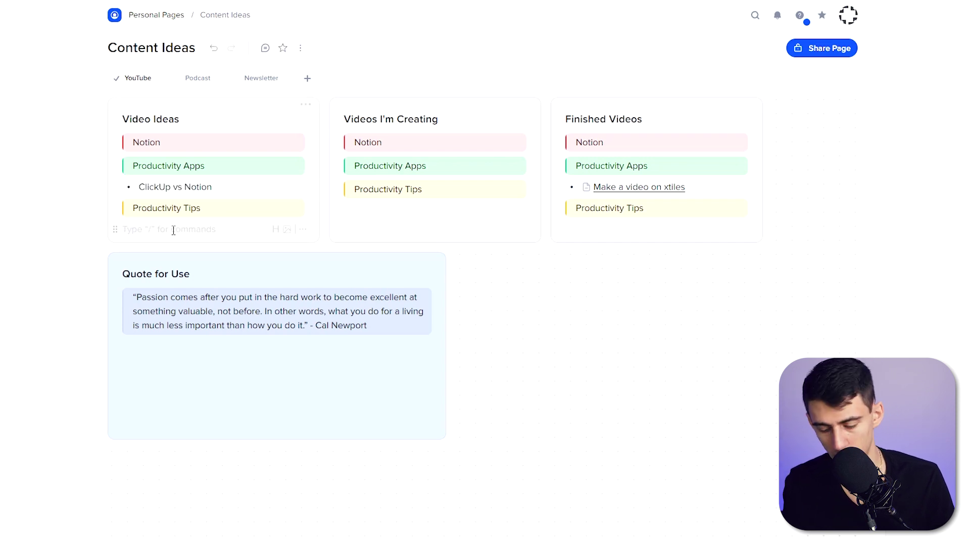
pyautogui.write('dfa')
pyautogui.click(153, 167)
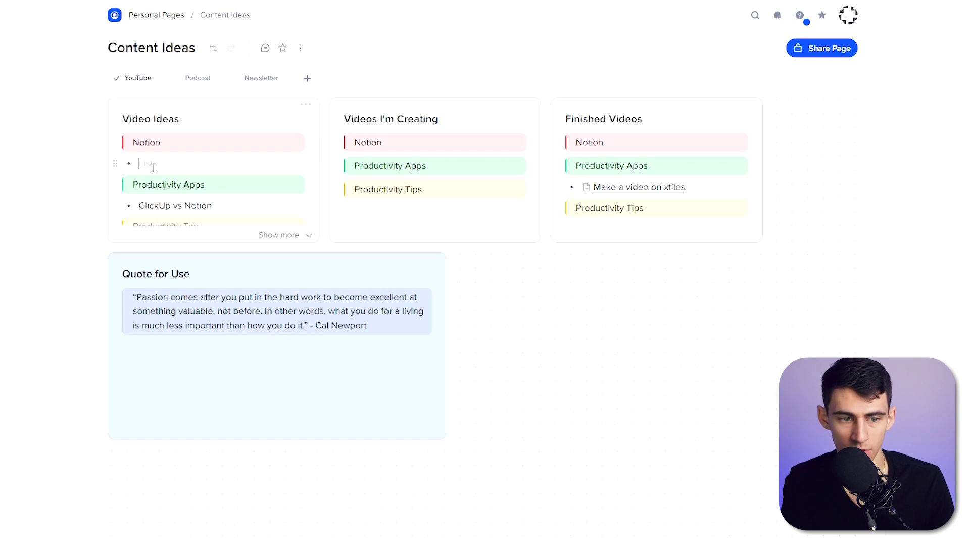
pyautogui.write('Notion video ex')
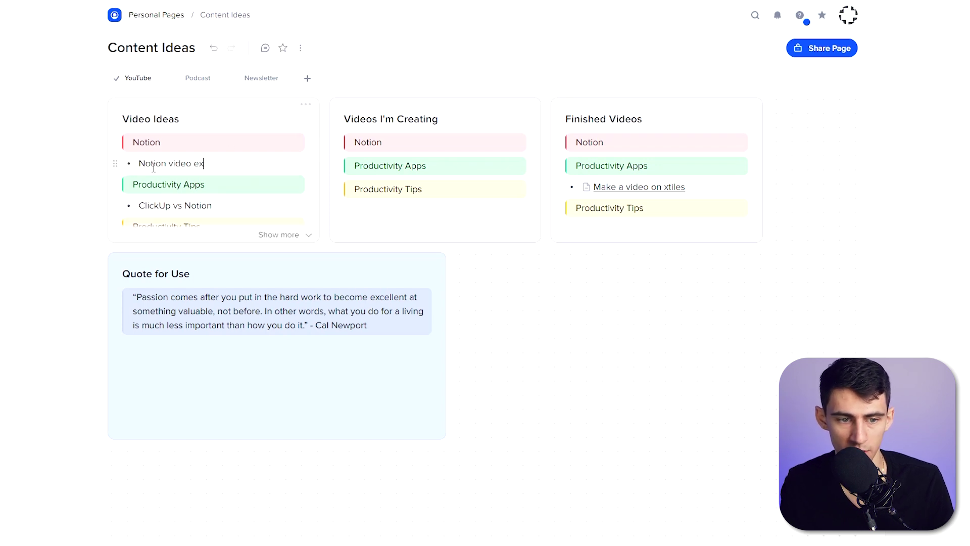
pyautogui.write('ample')
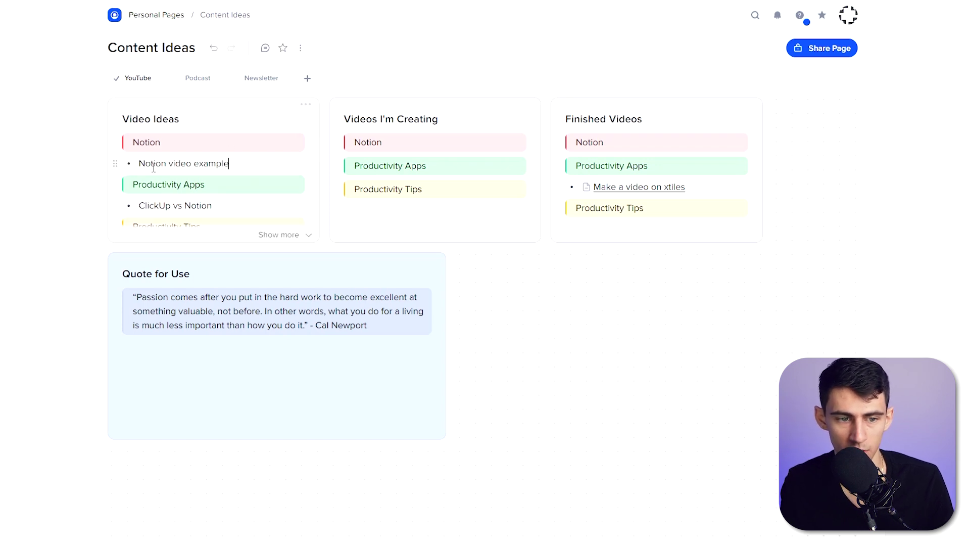
pyautogui.click(115, 163)
# Step: Open 'Notion video example' as a blank page with an 'Example script here' tile and one bullet
pyautogui.click(158, 187)
pyautogui.click(211, 165)
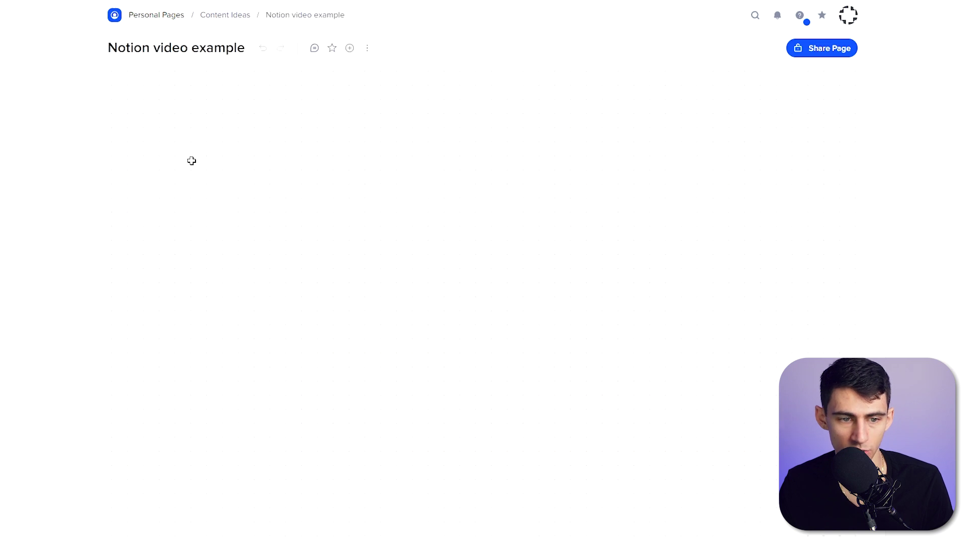
pyautogui.moveTo(451, 317); pyautogui.dragTo(451, 317)
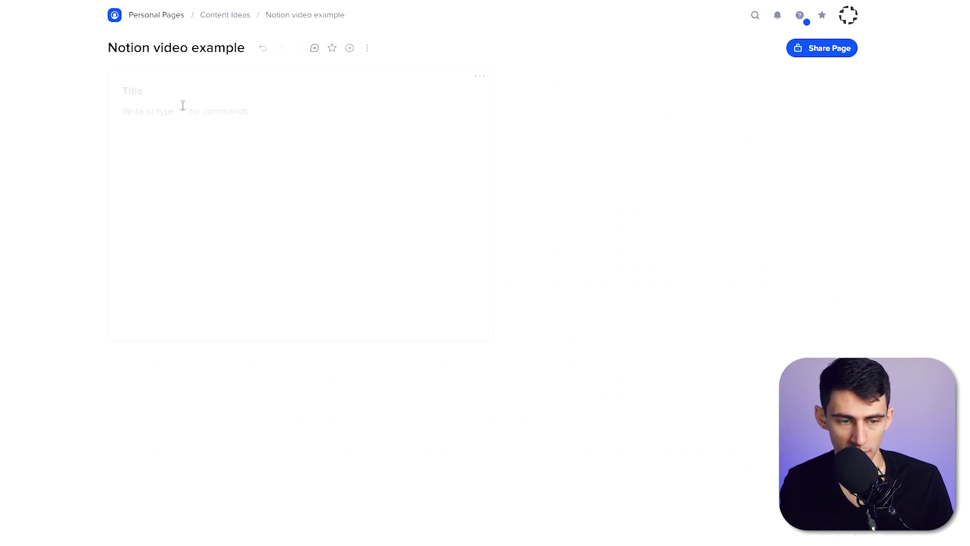
pyautogui.write('Example script here')
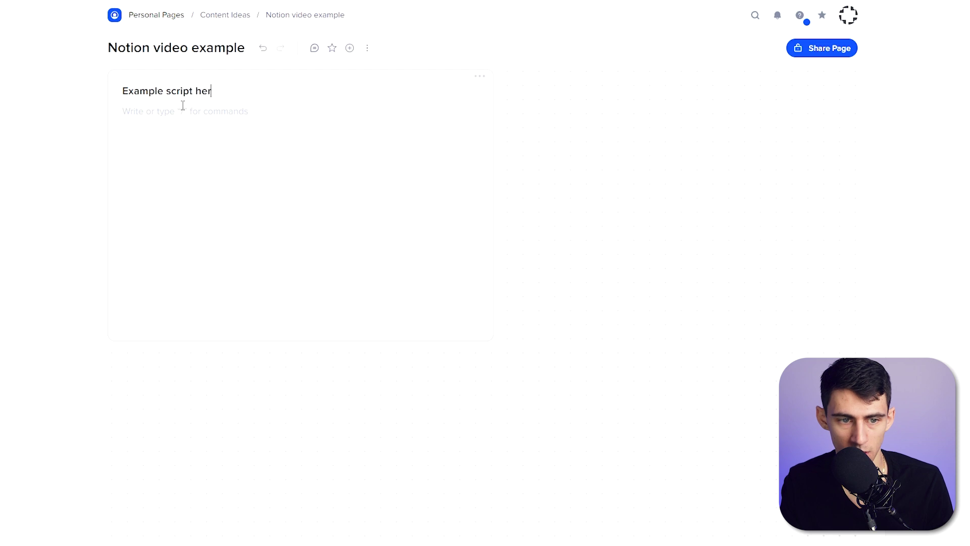
pyautogui.press('Return')
pyautogui.write('- e')
pyautogui.write('xample eamp')
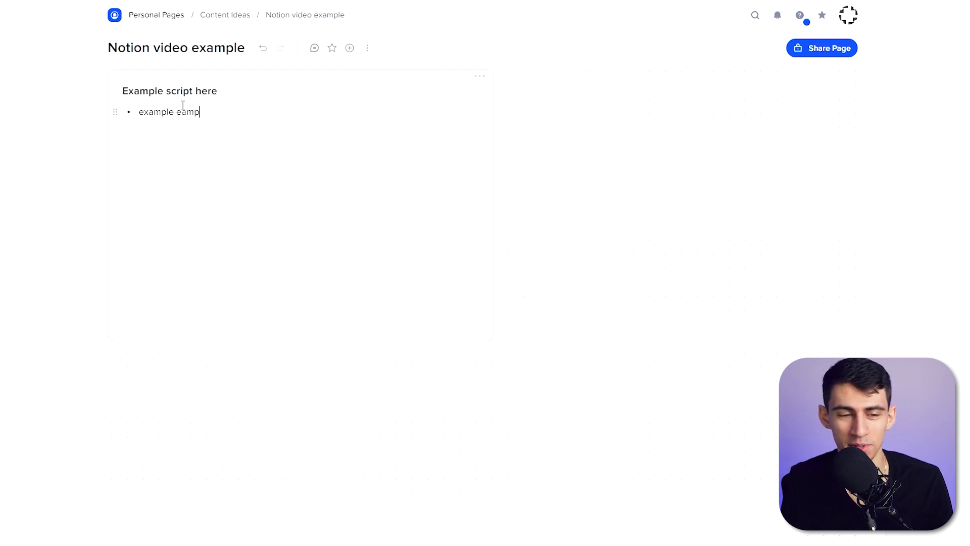
pyautogui.write('le')
# Step: Add an empty tile to the right of the script tile
pyautogui.moveTo(525, 77); pyautogui.dragTo(748, 287)
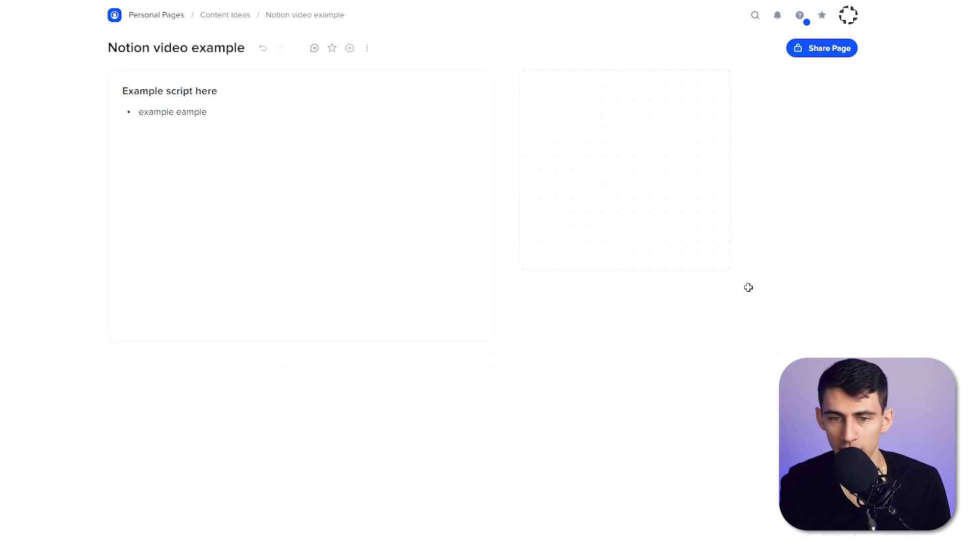
pyautogui.moveTo(817, 354); pyautogui.dragTo(817, 354)
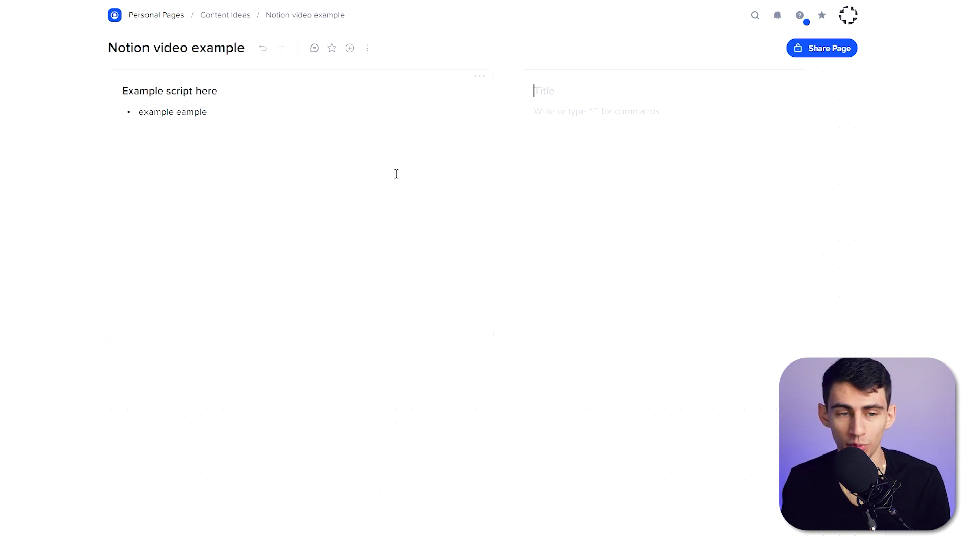
pyautogui.click(207, 15)
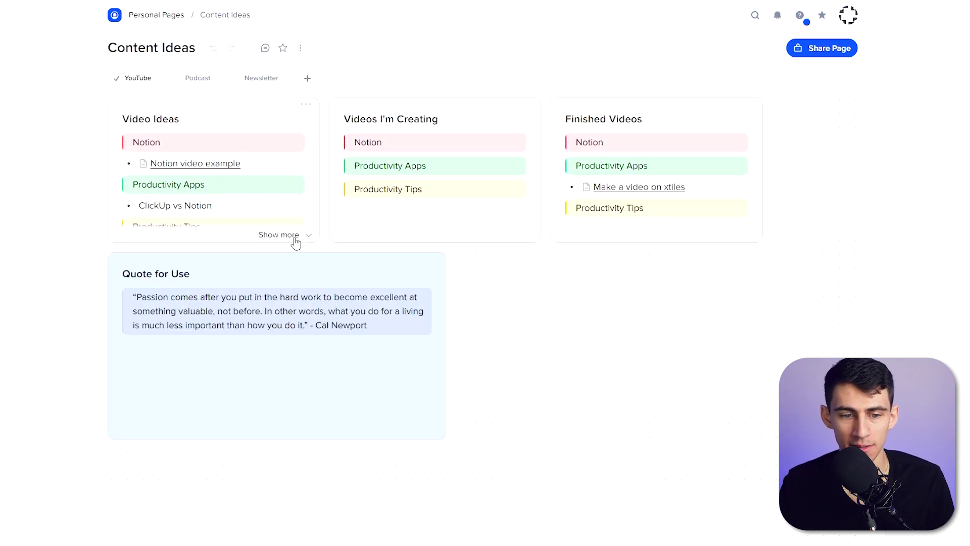
# Step: Enlarge the Video Ideas tile, then browse the Podcast, Newsletter and YouTube sections
pyautogui.moveTo(318, 242); pyautogui.dragTo(321, 286)
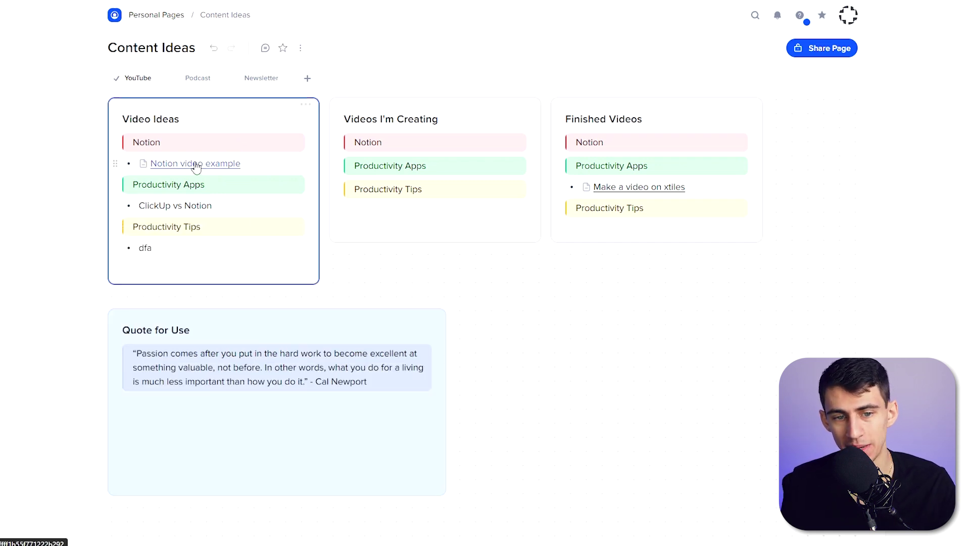
pyautogui.click(196, 79)
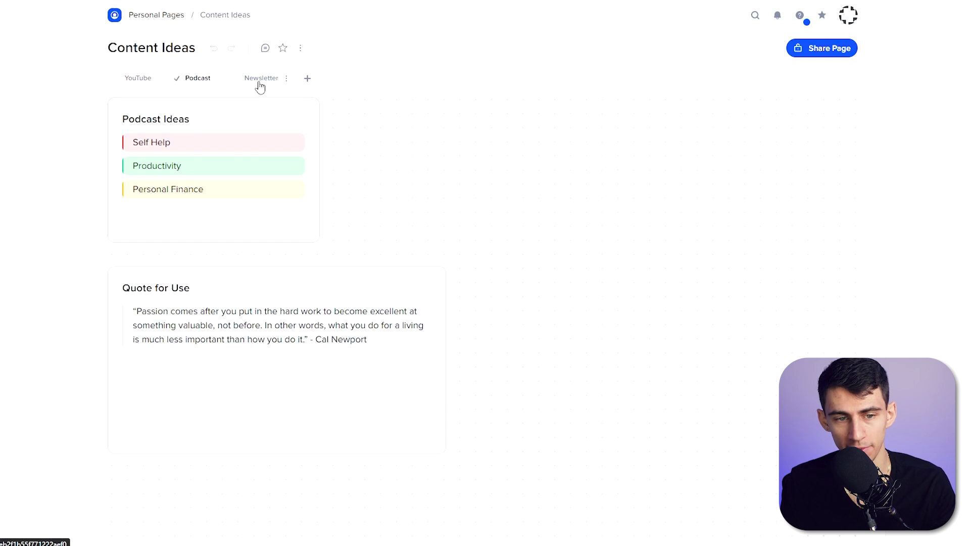
pyautogui.click(260, 85)
pyautogui.click(133, 79)
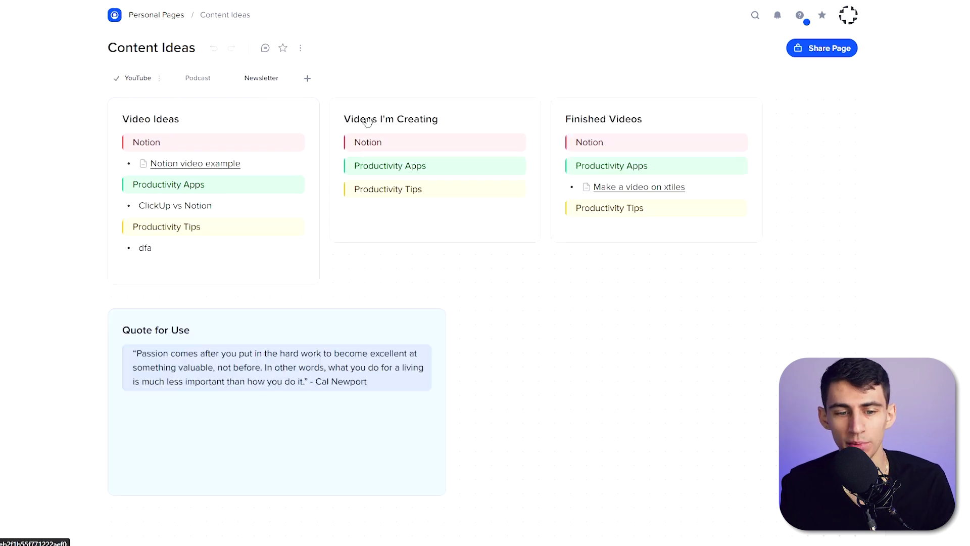
pyautogui.scroll(-3, 369, 202)
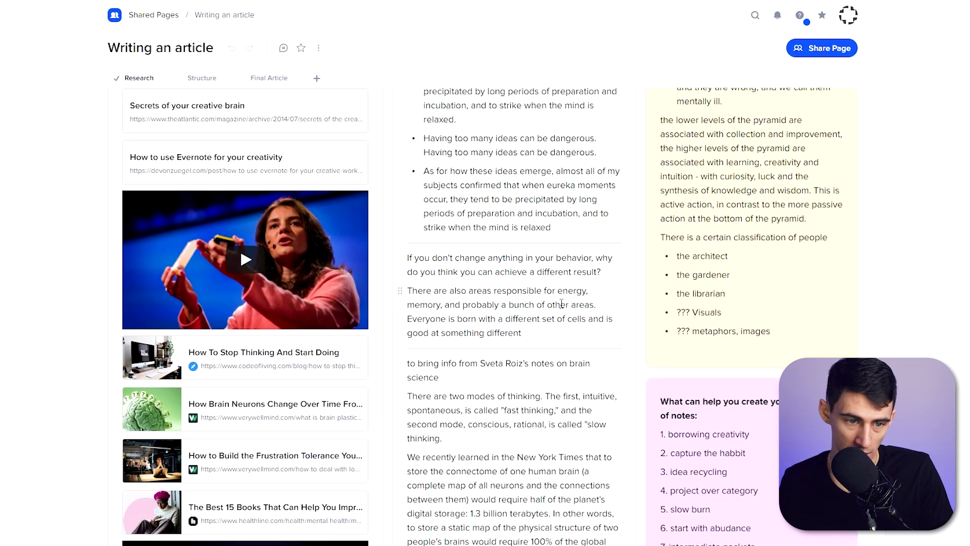
pyautogui.scroll(7, 561, 317)
# Step: Scroll through the Research tab's Links, Notes, Brain and Creativity tiles on 'Writing an article'
pyautogui.scroll(1, 561, 318)
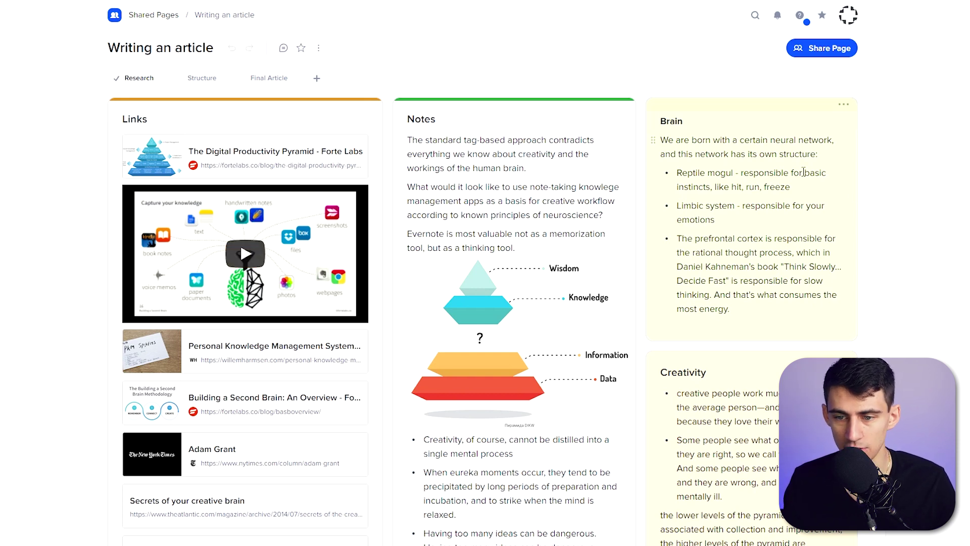
pyautogui.scroll(-10, 803, 173)
pyautogui.scroll(-3, 670, 334)
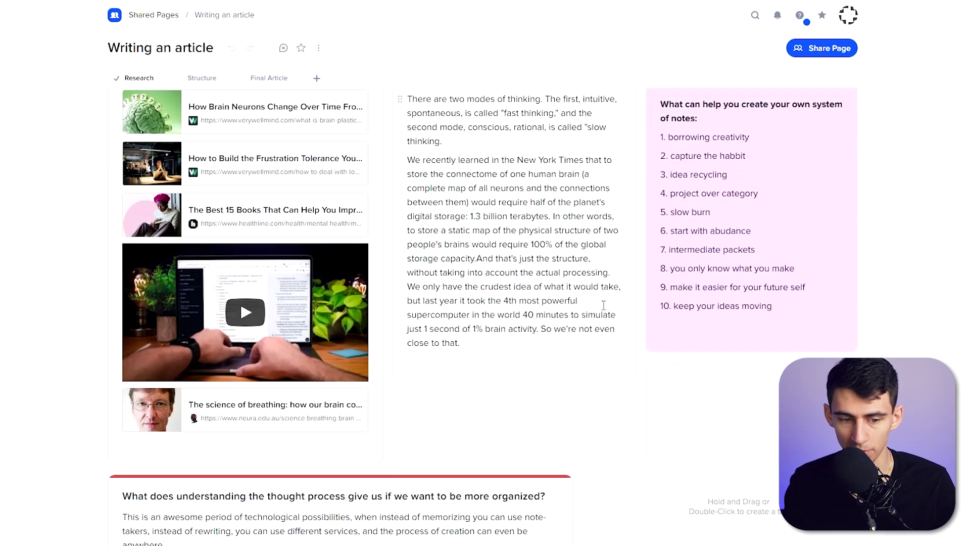
pyautogui.scroll(-6, 603, 305)
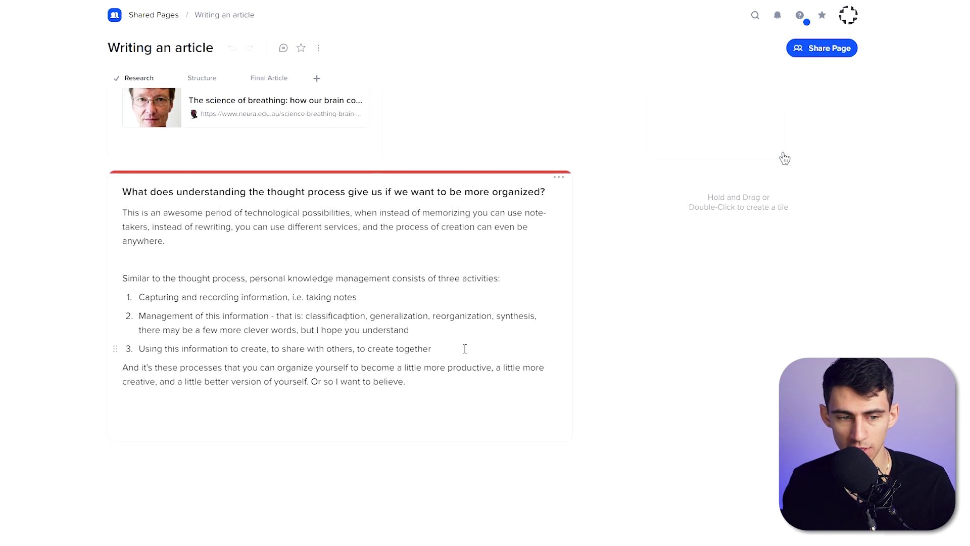
pyautogui.scroll(10, 382, 326)
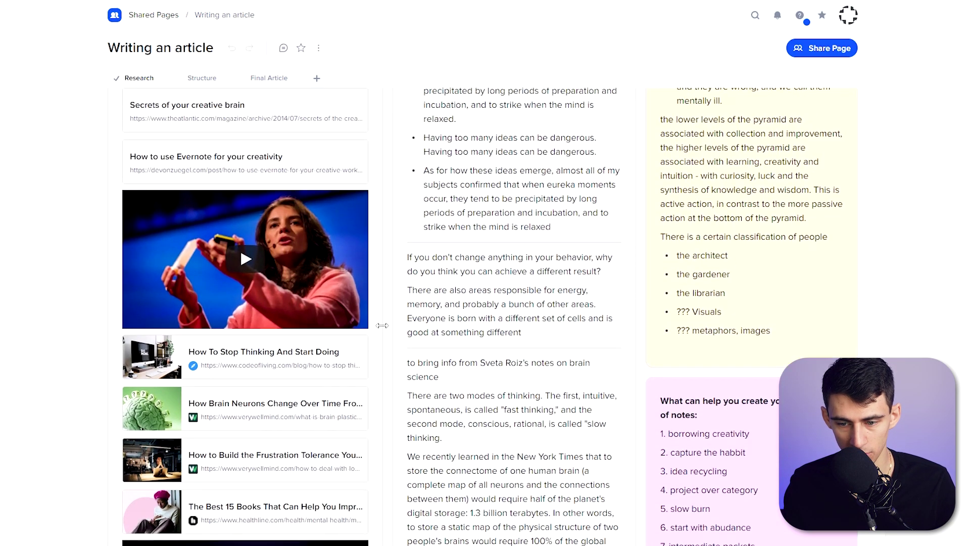
pyautogui.scroll(5, 382, 325)
pyautogui.scroll(-15, 381, 326)
pyautogui.scroll(10, 381, 315)
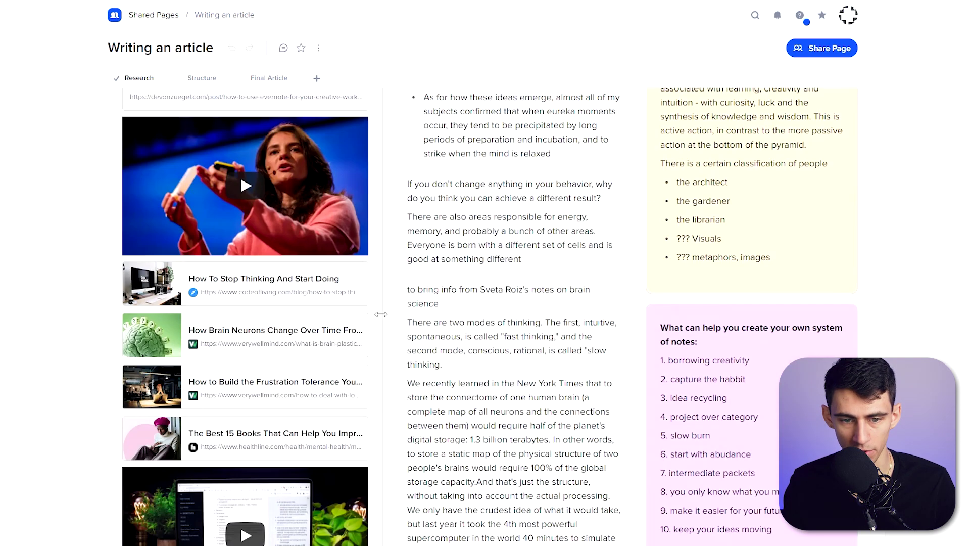
pyautogui.scroll(5, 381, 314)
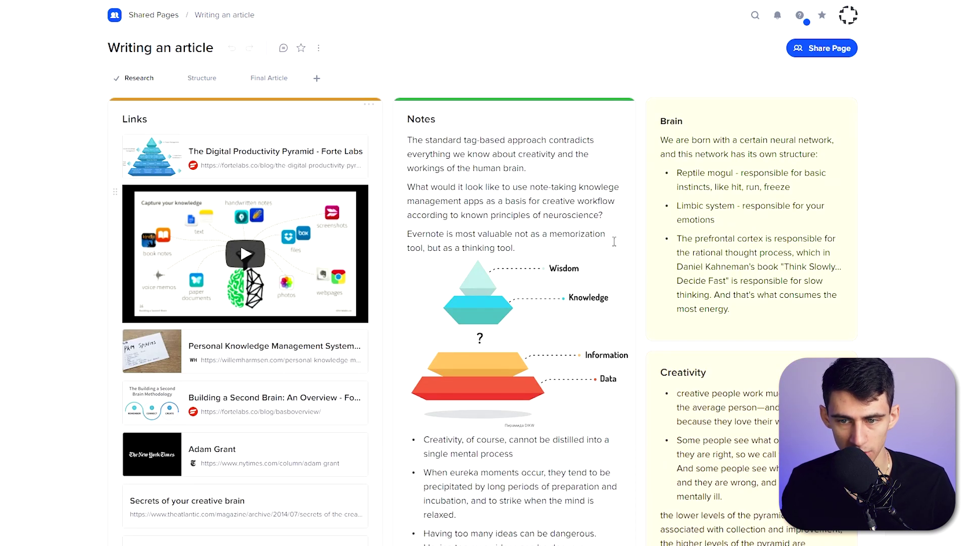
pyautogui.scroll(-3, 255, 252)
pyautogui.scroll(3, 266, 139)
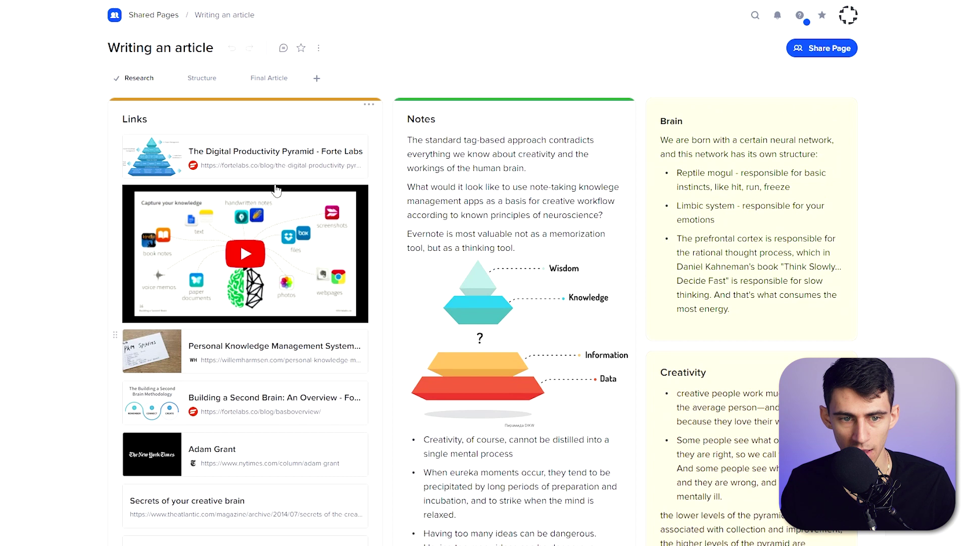
pyautogui.click(198, 81)
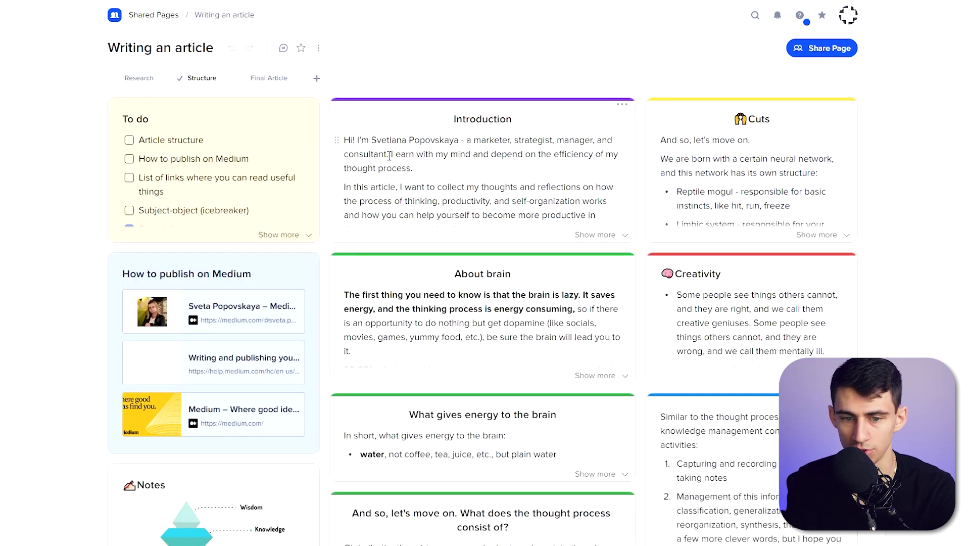
# Step: Scroll through the tiles of the Structure section
pyautogui.scroll(-1, 555, 198)
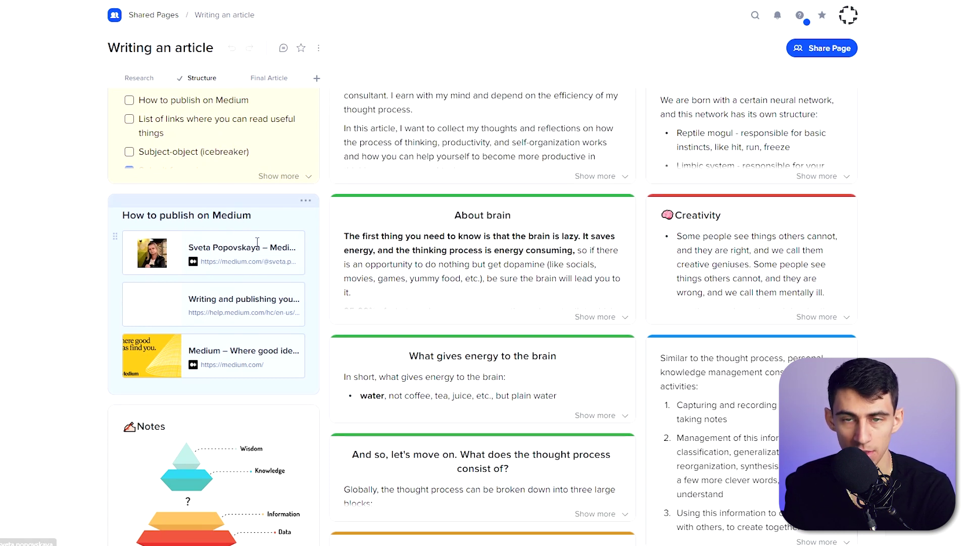
pyautogui.scroll(-1, 243, 248)
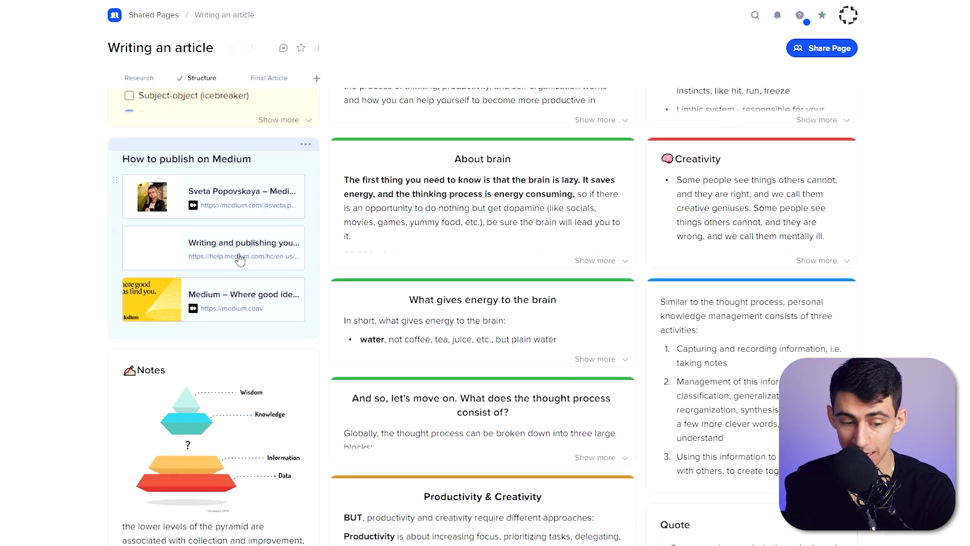
pyautogui.scroll(1, 182, 303)
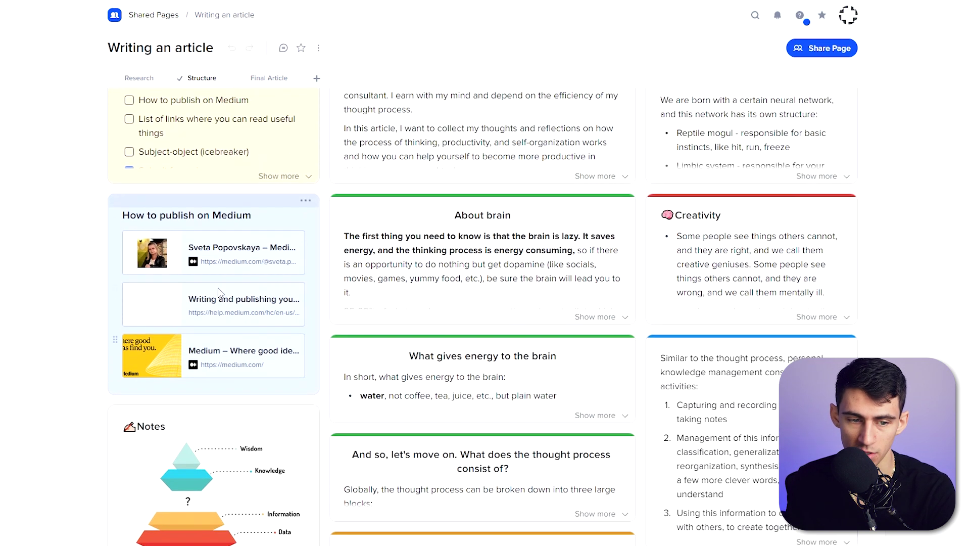
pyautogui.scroll(1, 209, 241)
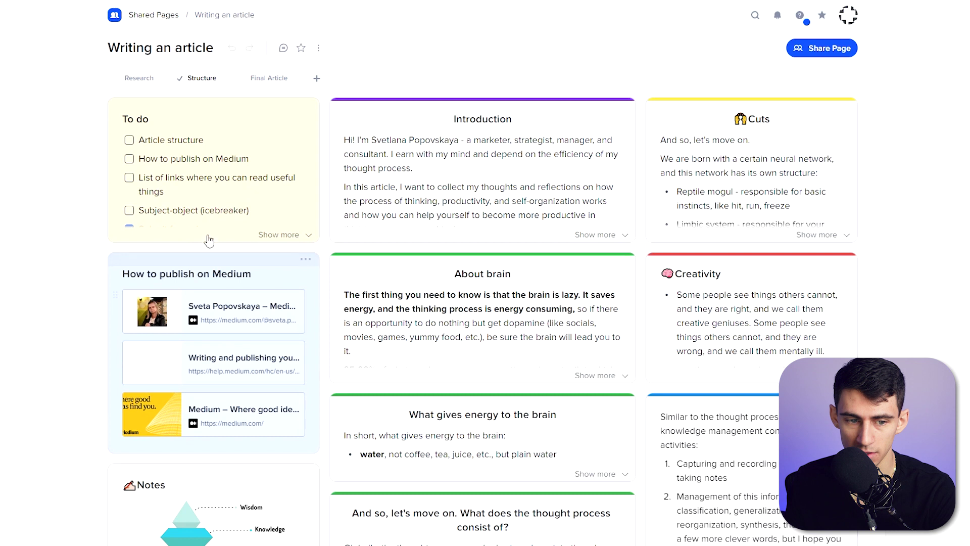
# Step: Expand and collapse the To do and Introduction tiles, checking the Introduction options menu
pyautogui.click(281, 235)
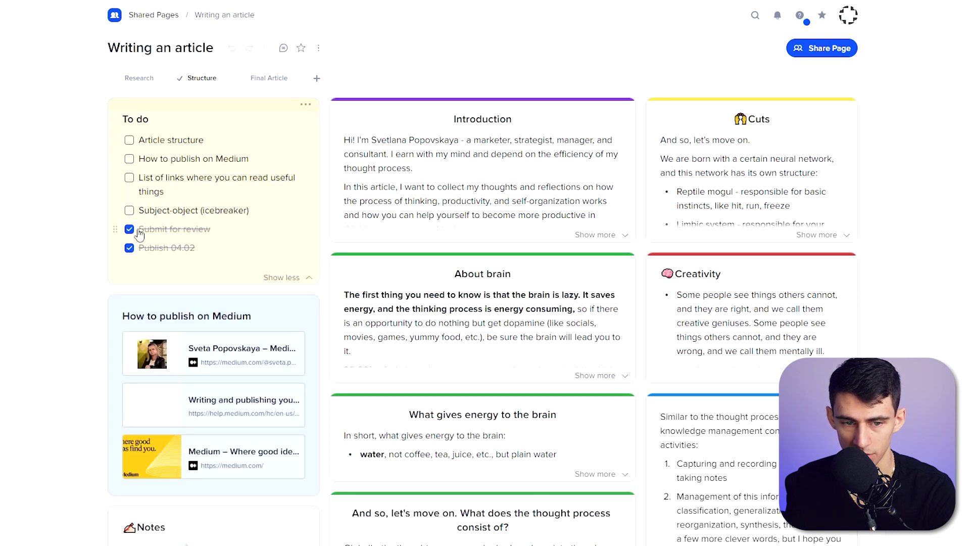
pyautogui.click(281, 277)
pyautogui.click(595, 235)
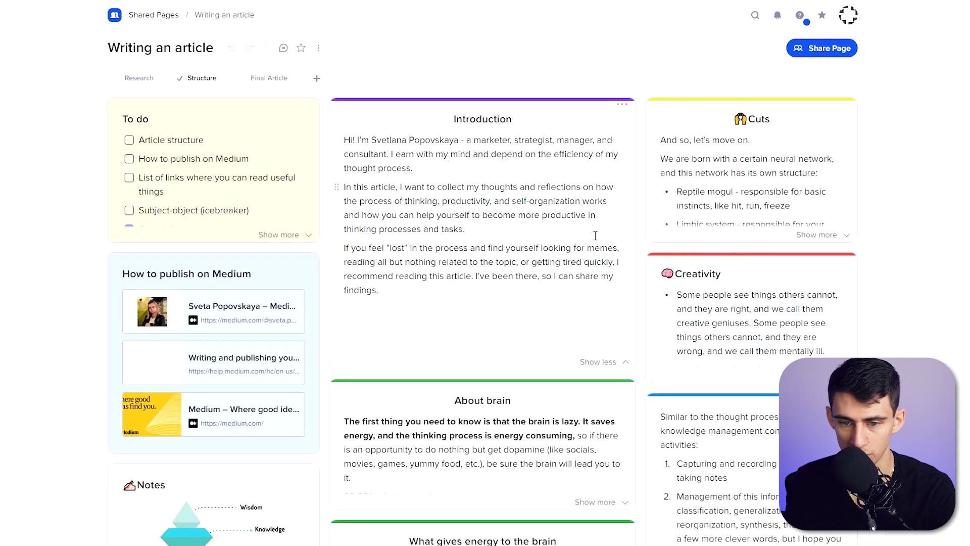
pyautogui.click(605, 363)
pyautogui.click(542, 238)
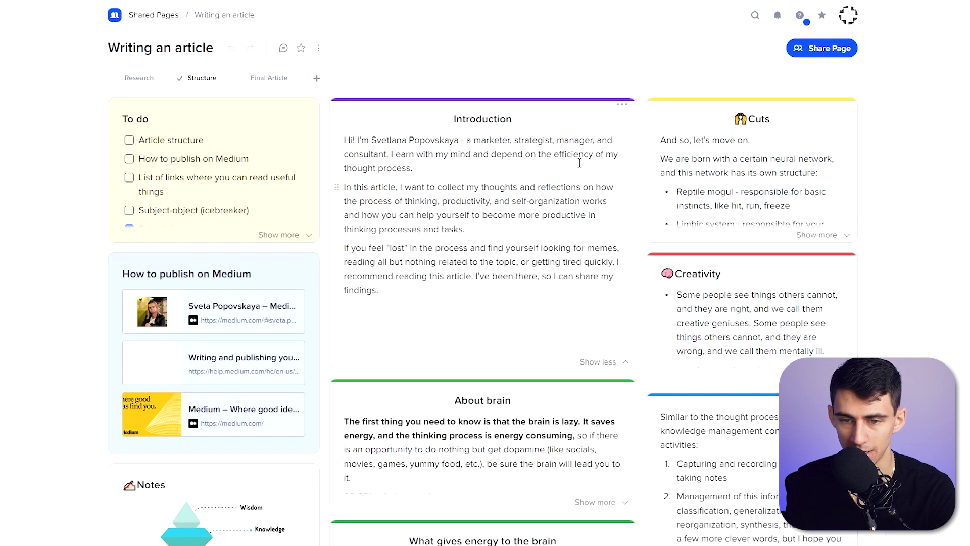
pyautogui.click(621, 105)
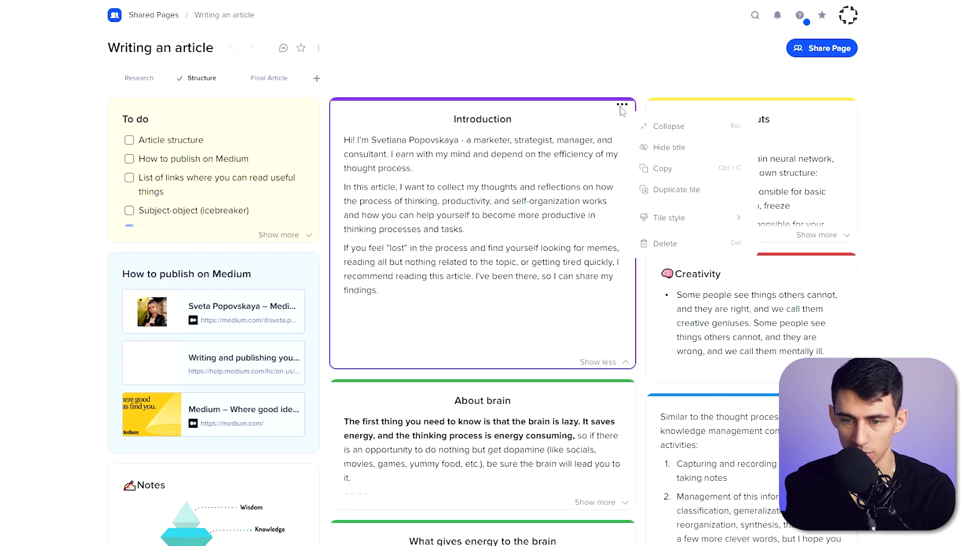
pyautogui.click(659, 126)
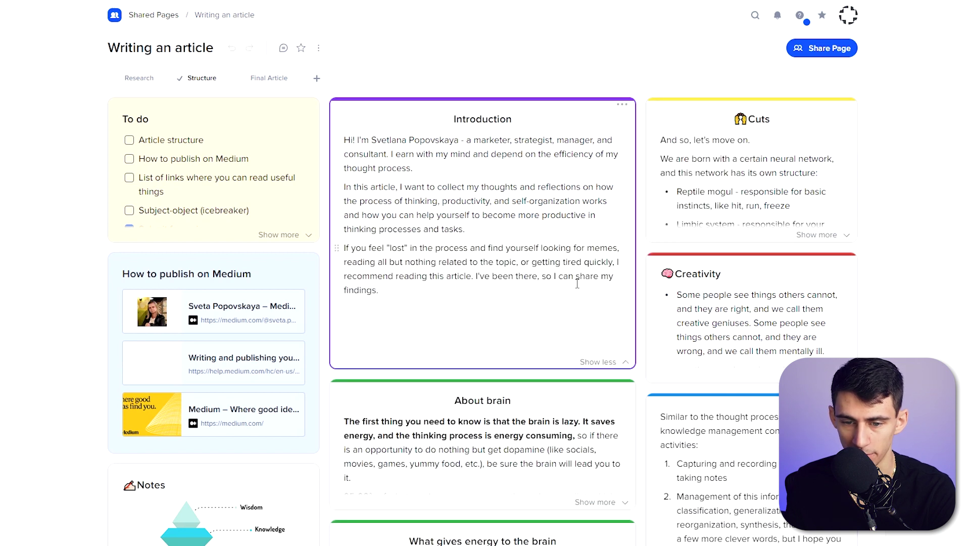
pyautogui.click(601, 361)
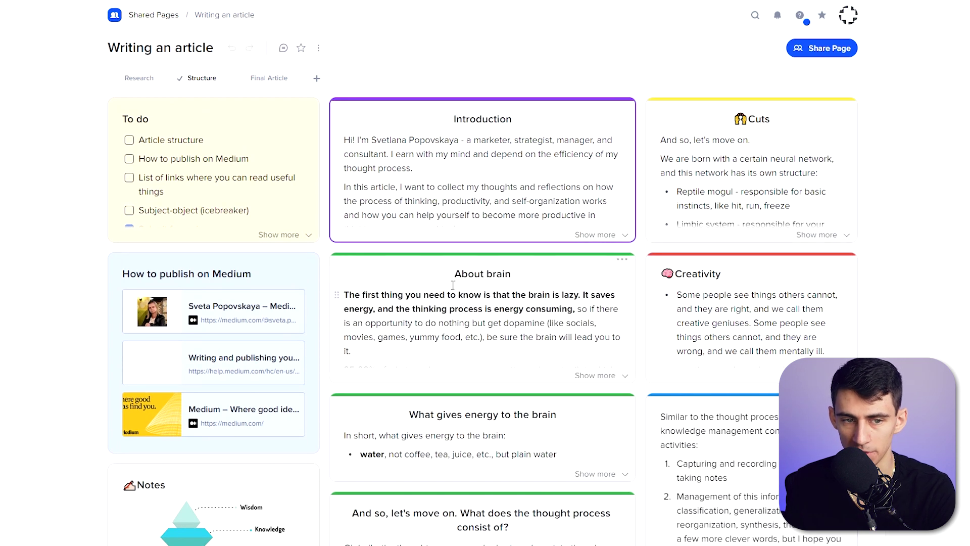
pyautogui.scroll(-4, 453, 285)
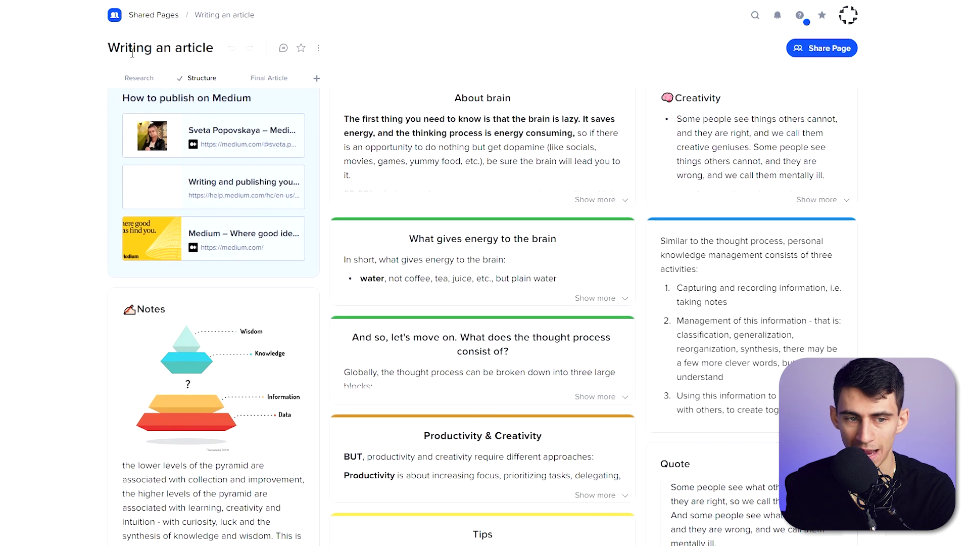
# Step: Show the Final Article tab and scroll briefly through the article text
pyautogui.click(255, 79)
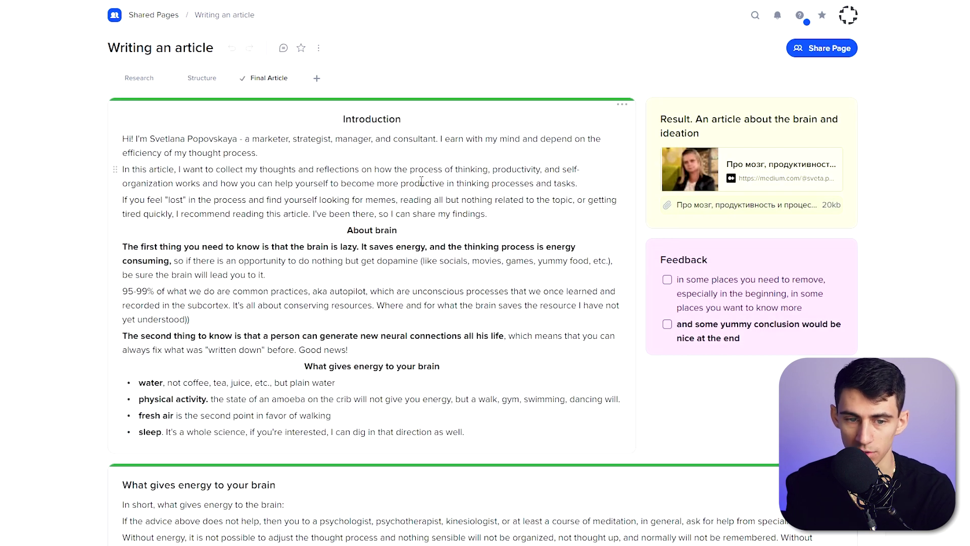
pyautogui.scroll(-2, 394, 165)
pyautogui.scroll(2, 399, 157)
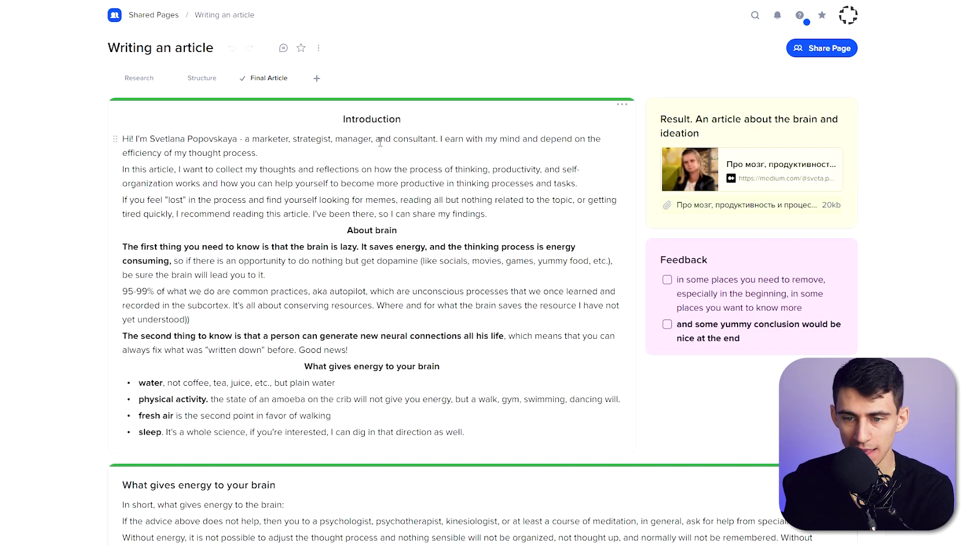
# Step: Switch the 'Writing an article' page back to its Research section
pyautogui.click(139, 79)
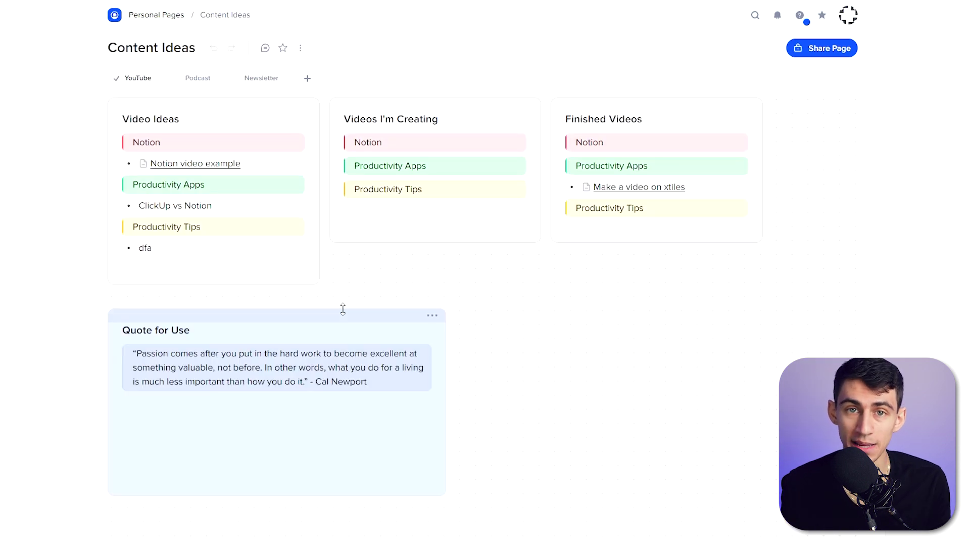